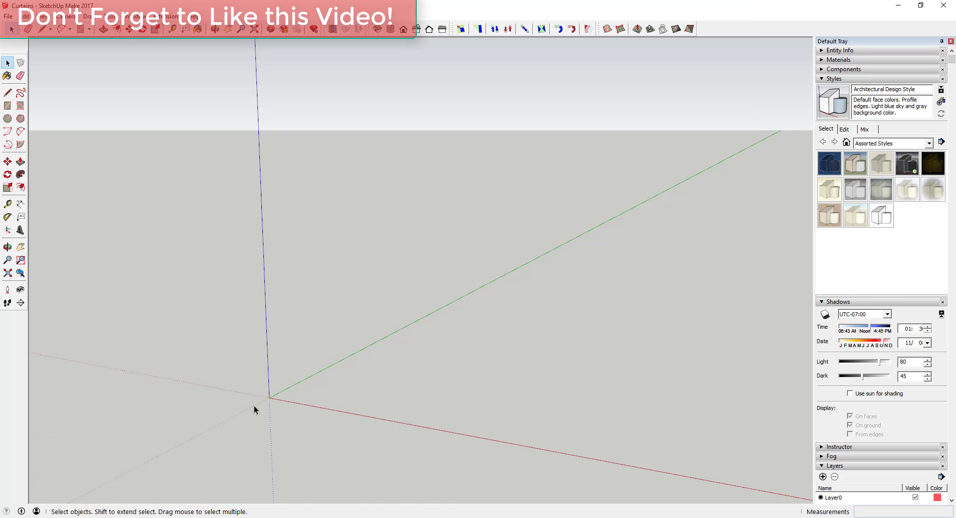
Step: Draw a 4' by 1' rectangle from the origin and zoom in on it
{"action": "key", "text": "r"}
{"action": "left_click", "coordinate": [272, 397]}
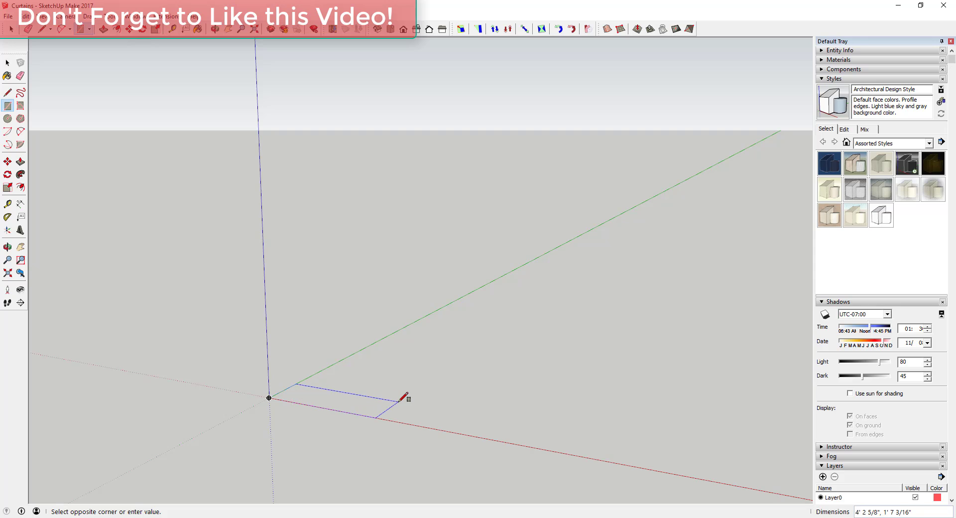
{"action": "type", "text": "4"}
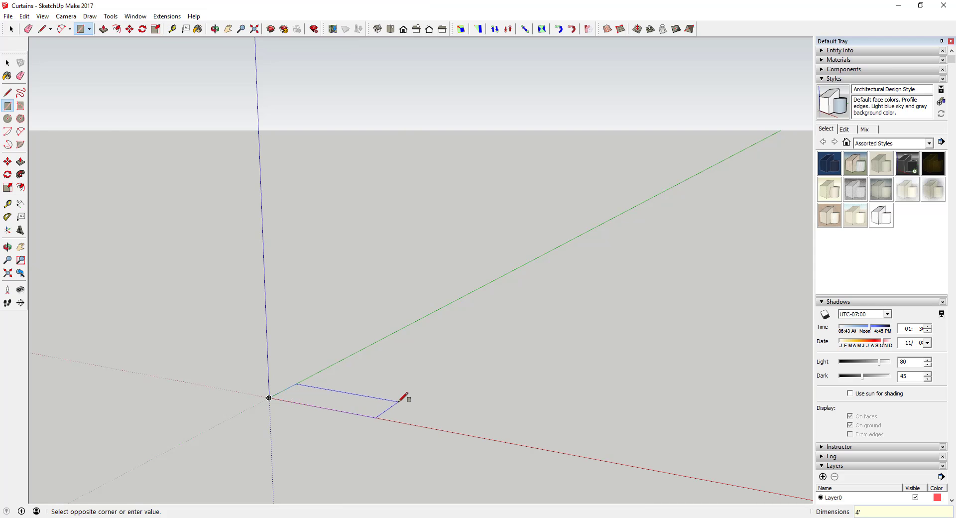
{"action": "type", "text": "',1'"}
{"action": "key", "text": "Return"}
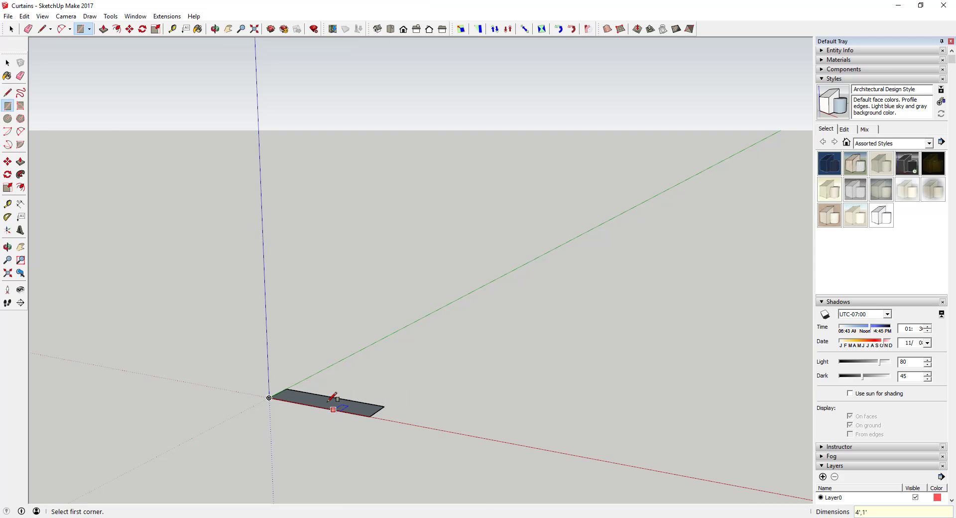
{"action": "scroll", "coordinate": [314, 395], "scroll_direction": "up", "scroll_amount": 5}
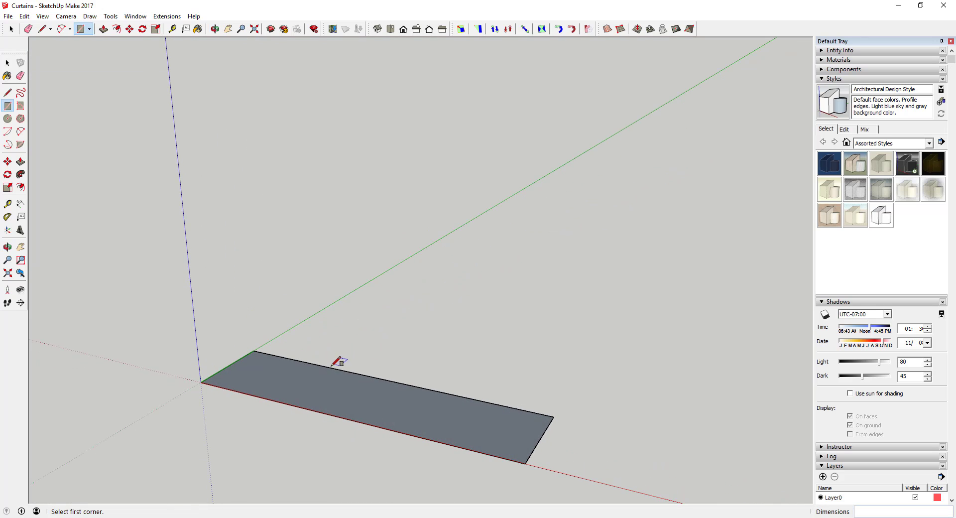
{"action": "key", "text": "space"}
Step: Start the wavy line with tangent arcs from the rectangle's left short edge
{"action": "middle_click_drag", "start_coordinate": [234, 358], "coordinate": [193, 284]}
{"action": "key", "text": "a"}
{"action": "left_click", "coordinate": [190, 281]}
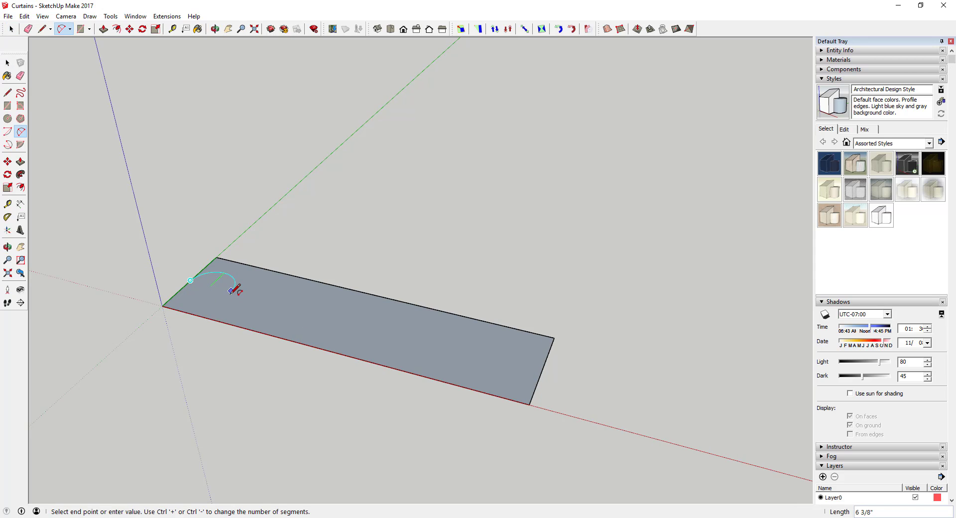
{"action": "left_click", "coordinate": [230, 290]}
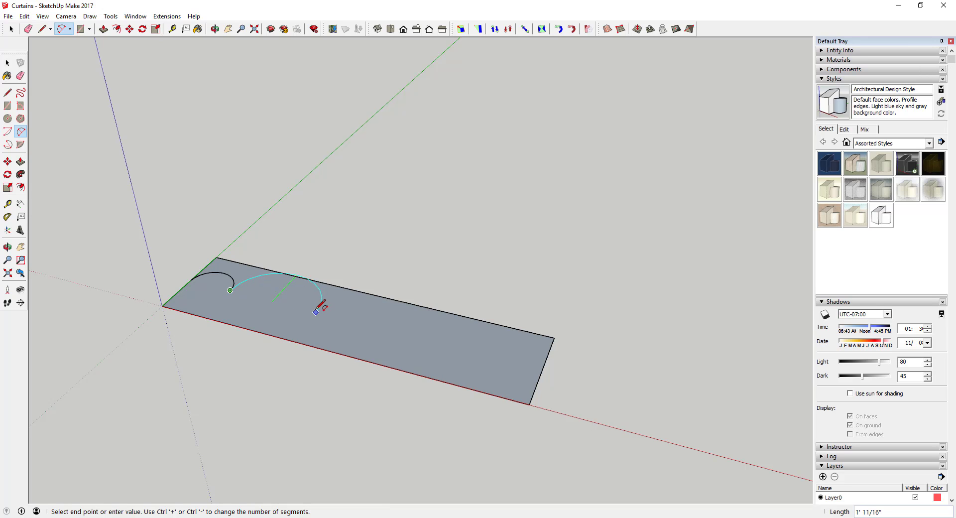
{"action": "left_click", "coordinate": [272, 302]}
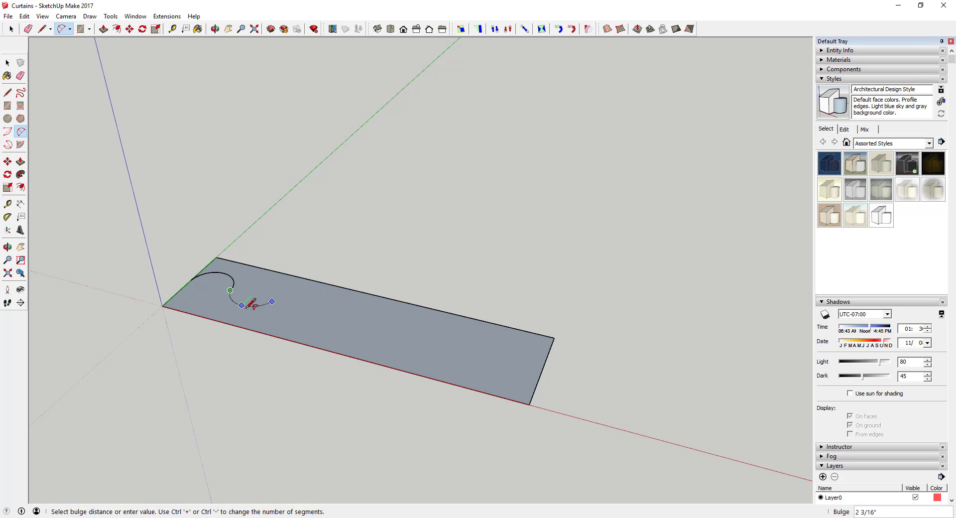
{"action": "left_click", "coordinate": [252, 304]}
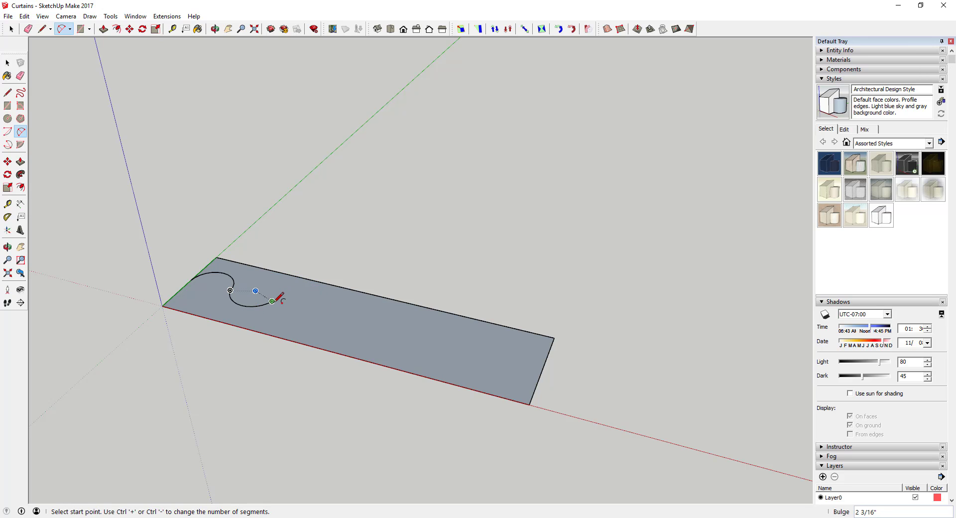
{"action": "left_click", "coordinate": [307, 308]}
{"action": "double_click", "coordinate": [333, 317]}
{"action": "left_click", "coordinate": [333, 317]}
{"action": "left_click", "coordinate": [355, 321]}
{"action": "left_click", "coordinate": [371, 322]}
Step: Continue the chain of arcs to the right short edge, completing the wave
{"action": "left_click", "coordinate": [366, 327]}
{"action": "left_click", "coordinate": [404, 335]}
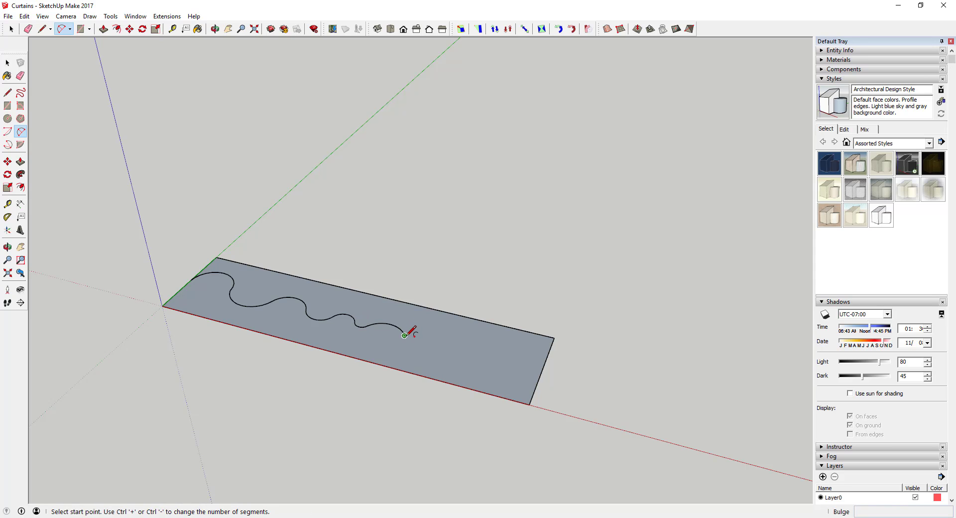
{"action": "left_click", "coordinate": [404, 336]}
{"action": "left_click", "coordinate": [444, 346]}
{"action": "left_click", "coordinate": [446, 346]}
{"action": "left_click", "coordinate": [446, 346]}
{"action": "left_click", "coordinate": [468, 350]}
{"action": "left_click", "coordinate": [489, 357]}
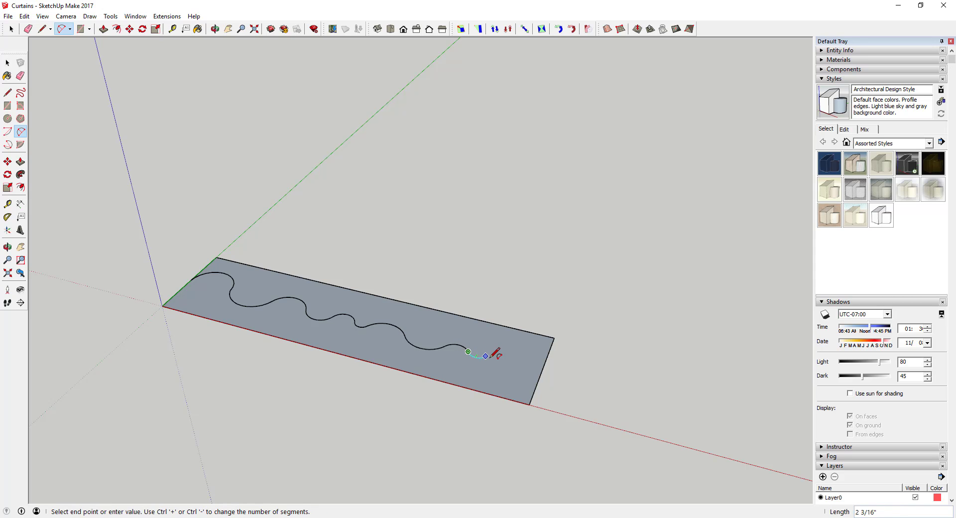
{"action": "left_click", "coordinate": [490, 356]}
{"action": "left_click", "coordinate": [490, 356]}
{"action": "left_click", "coordinate": [526, 366]}
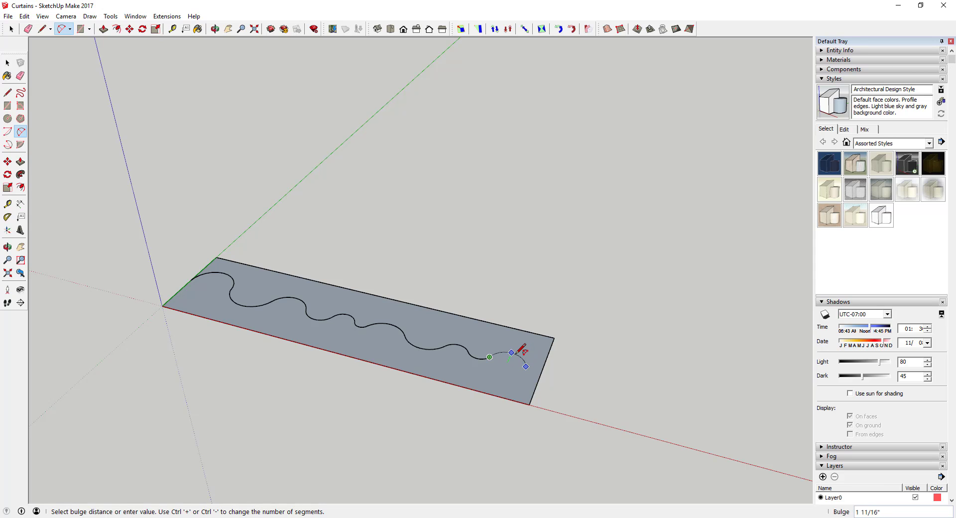
{"action": "left_click", "coordinate": [529, 355]}
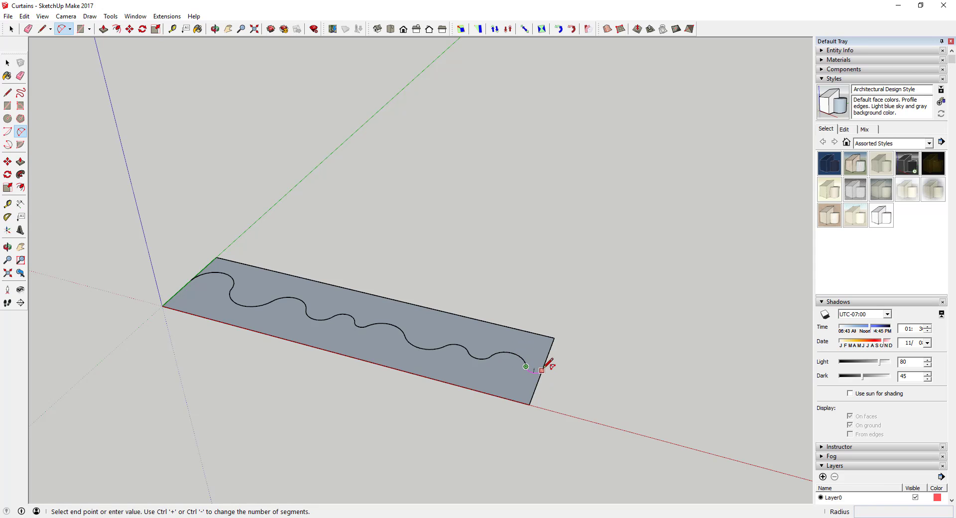
Step: Select the face above the wavy line, then orbit back to the whole rectangle
{"action": "key", "text": "space"}
{"action": "scroll", "coordinate": [510, 356], "scroll_direction": "up", "scroll_amount": 2}
{"action": "left_click", "coordinate": [483, 320]}
{"action": "scroll", "coordinate": [235, 276], "scroll_direction": "up", "scroll_amount": 5}
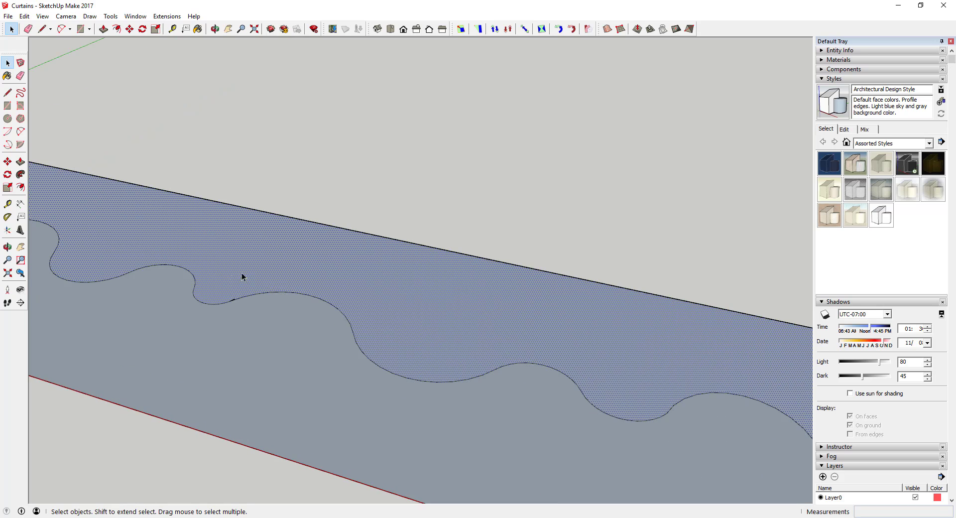
{"action": "scroll", "coordinate": [240, 319], "scroll_direction": "up", "scroll_amount": 2}
{"action": "key", "text": "e"}
{"action": "scroll", "coordinate": [241, 313], "scroll_direction": "down", "scroll_amount": 6}
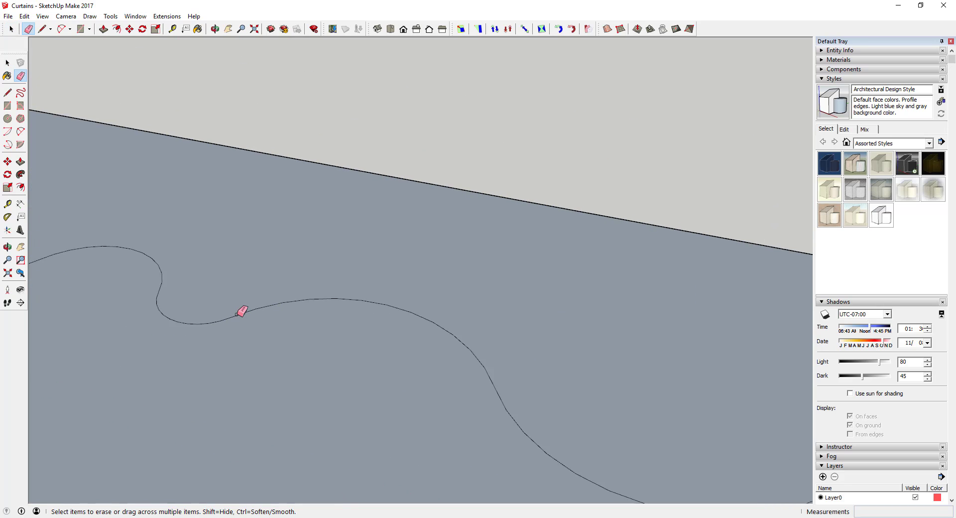
{"action": "scroll", "coordinate": [193, 275], "scroll_direction": "down", "scroll_amount": 3}
{"action": "mouse_move", "coordinate": [217, 284]}
{"action": "middle_mouse_down"}
{"action": "mouse_move", "coordinate": [199, 318]}
{"action": "mouse_move", "coordinate": [231, 318]}
{"action": "mouse_move", "coordinate": [152, 313]}
{"action": "middle_mouse_up"}
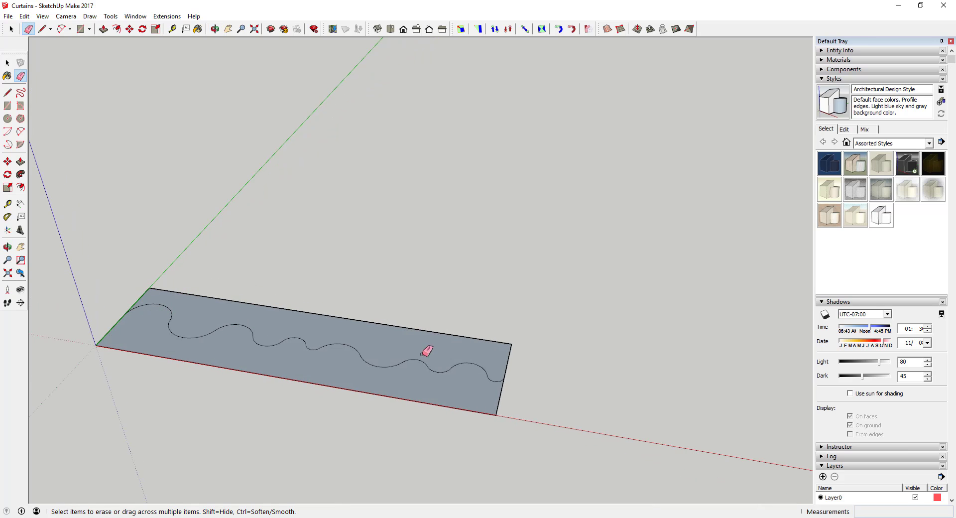
Step: Select the wavy face below the curve and view it at an angle
{"action": "key", "text": "space"}
{"action": "left_click", "coordinate": [421, 382]}
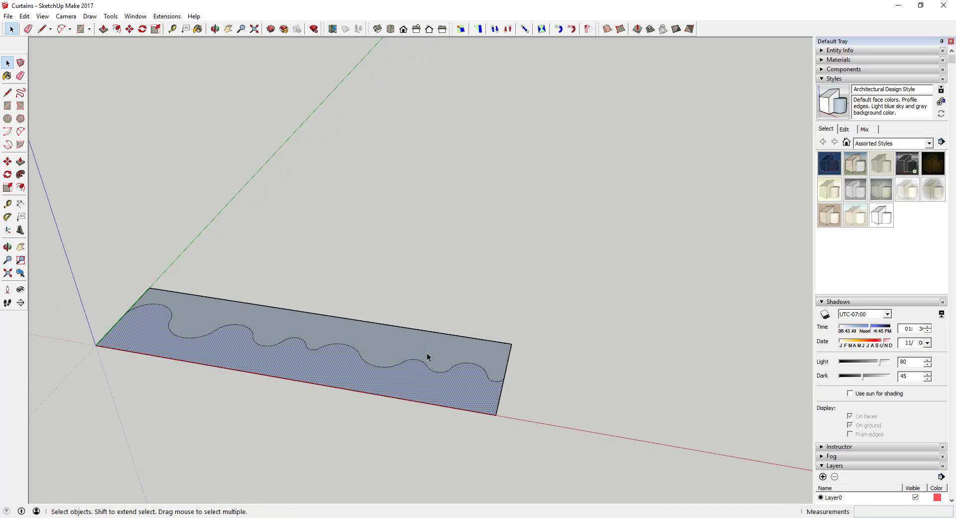
{"action": "left_click", "coordinate": [427, 355]}
{"action": "left_click", "coordinate": [426, 390]}
{"action": "left_click", "coordinate": [426, 341]}
{"action": "left_click", "coordinate": [423, 396]}
{"action": "scroll", "coordinate": [413, 392], "scroll_direction": "down", "scroll_amount": 1}
{"action": "scroll", "coordinate": [413, 392], "scroll_direction": "down", "scroll_amount": 1}
{"action": "middle_click_drag", "start_coordinate": [412, 393], "coordinate": [314, 333]}
Step: Push/Pull the lower wavy face 7' upward into a tall curtain panel
{"action": "key", "text": "p"}
{"action": "left_click", "coordinate": [380, 355]}
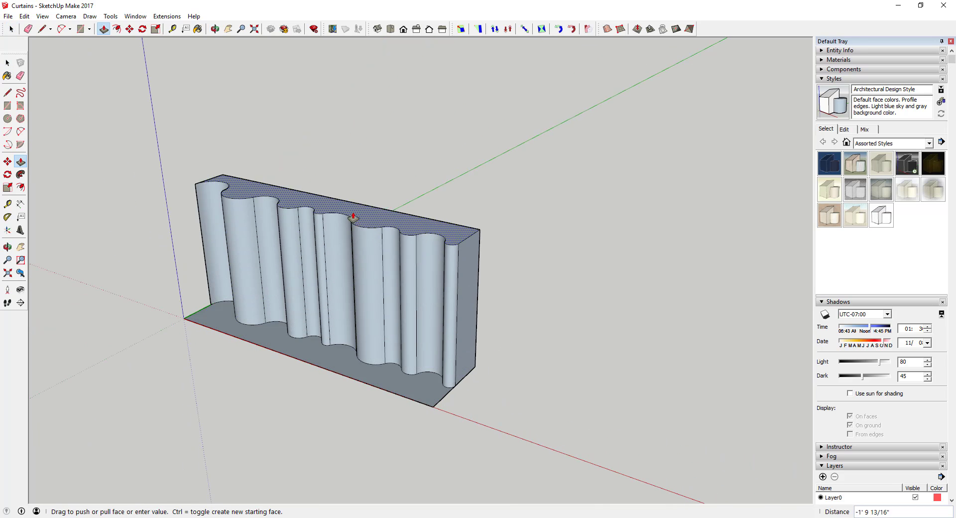
{"action": "scroll", "coordinate": [351, 213], "scroll_direction": "down", "scroll_amount": 6}
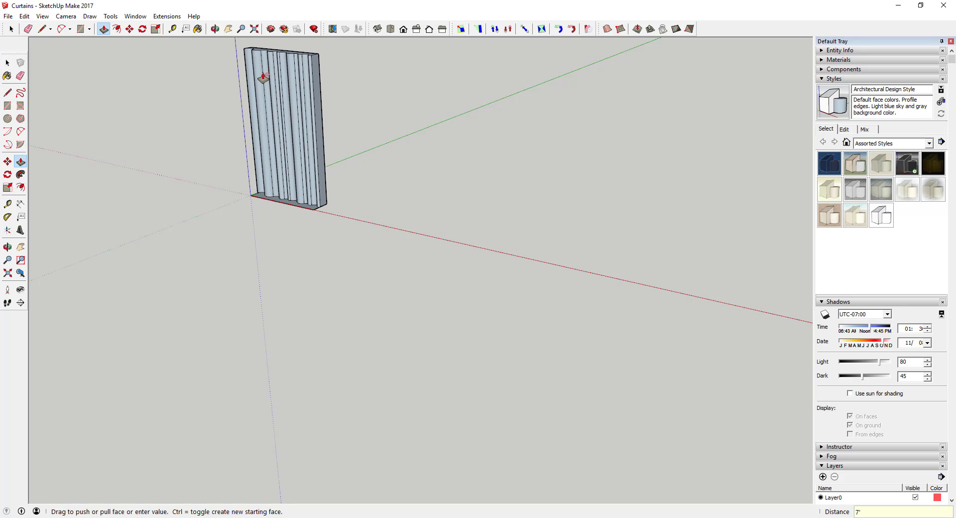
{"action": "key", "text": "Return"}
{"action": "key", "text": "space"}
{"action": "scroll", "coordinate": [293, 279], "scroll_direction": "down", "scroll_amount": 2}
{"action": "scroll", "coordinate": [294, 220], "scroll_direction": "up", "scroll_amount": 5}
{"action": "middle_click_drag", "start_coordinate": [295, 220], "coordinate": [438, 215]}
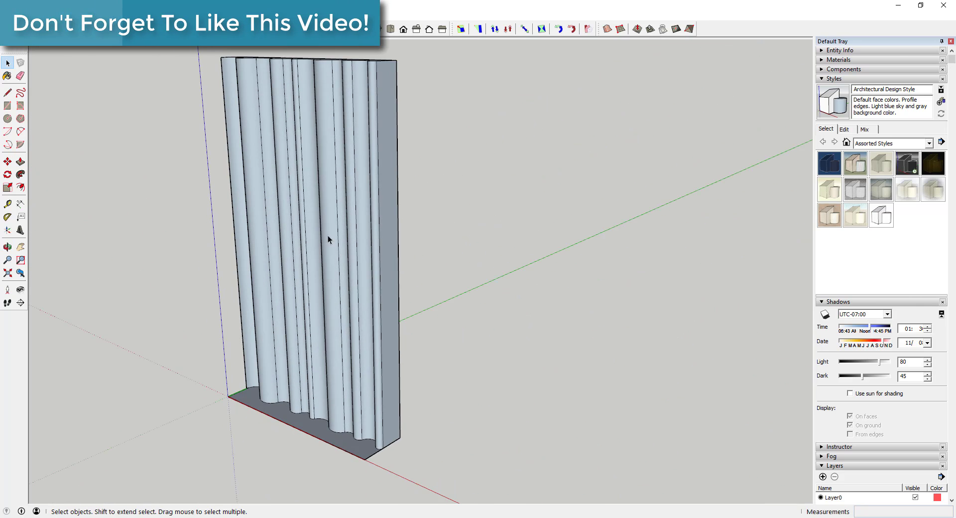
{"action": "scroll", "coordinate": [362, 255], "scroll_direction": "down", "scroll_amount": 2}
Step: Reverse the faces of the whole curtain so the white side faces out
{"action": "triple_click", "coordinate": [270, 157]}
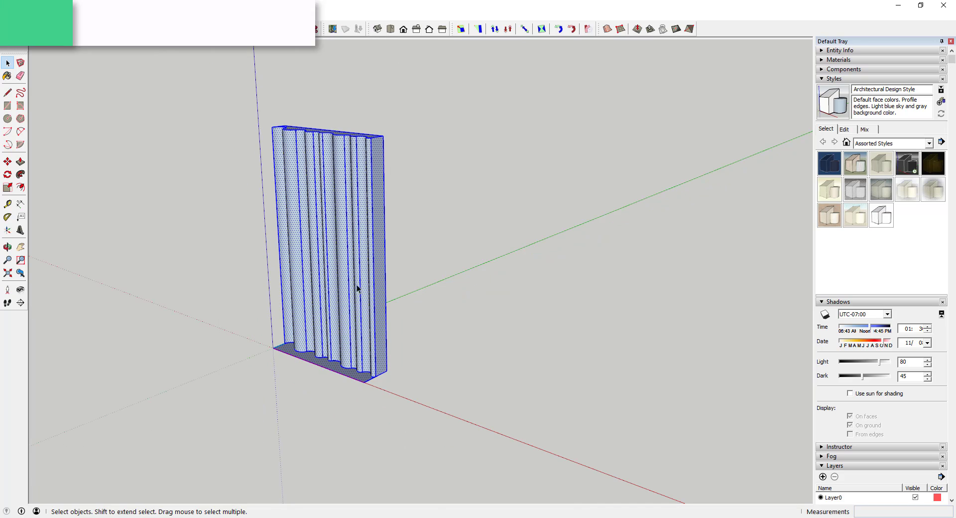
{"action": "right_click", "coordinate": [336, 244]}
{"action": "left_click", "coordinate": [387, 354]}
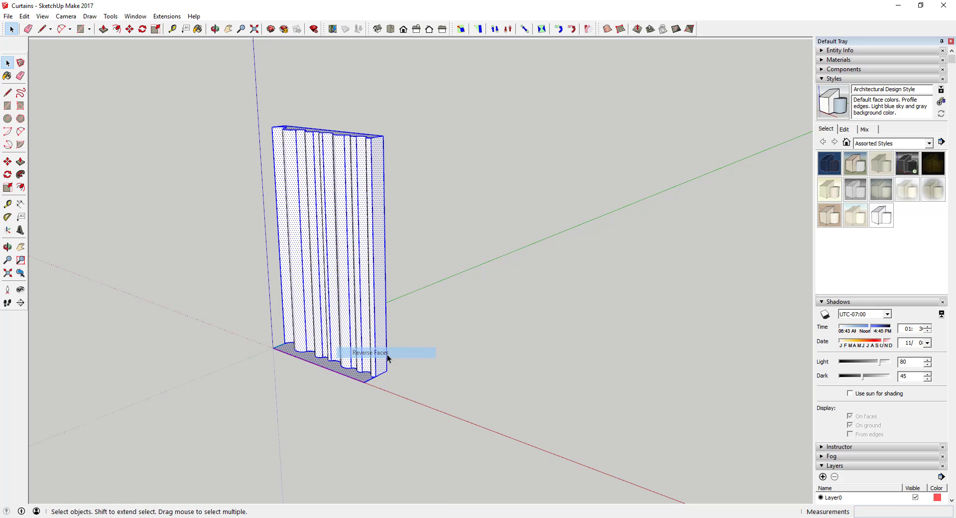
{"action": "scroll", "coordinate": [393, 364], "scroll_direction": "up", "scroll_amount": 3}
{"action": "left_click", "coordinate": [455, 377]}
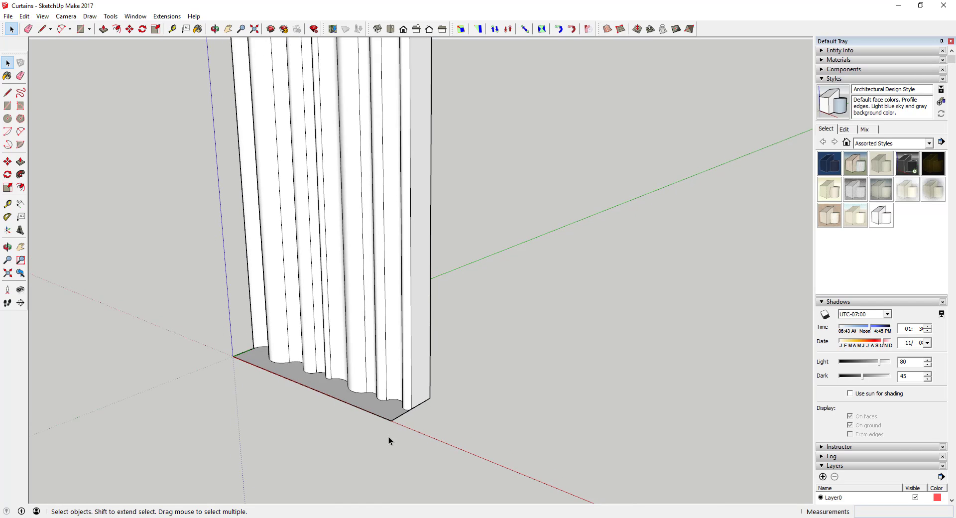
{"action": "scroll", "coordinate": [393, 420], "scroll_direction": "up", "scroll_amount": 3}
Step: Erase the curtain's flat right side face and its leftover edges
{"action": "key", "text": "e"}
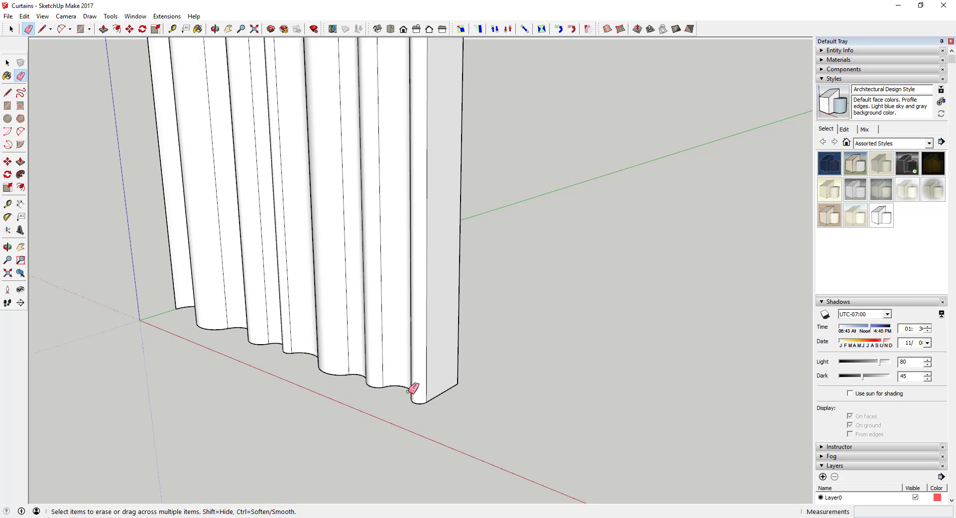
{"action": "left_click", "coordinate": [460, 379]}
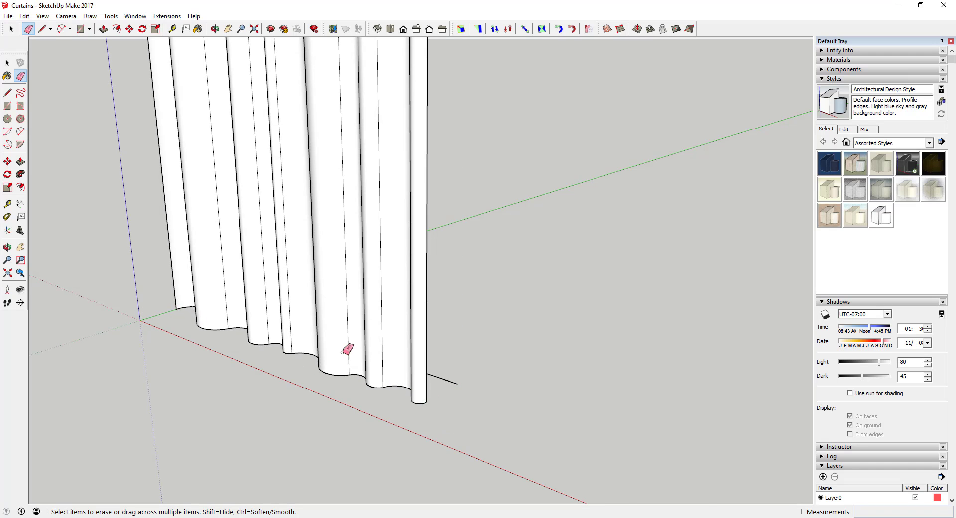
{"action": "scroll", "coordinate": [274, 305], "scroll_direction": "down", "scroll_amount": 3}
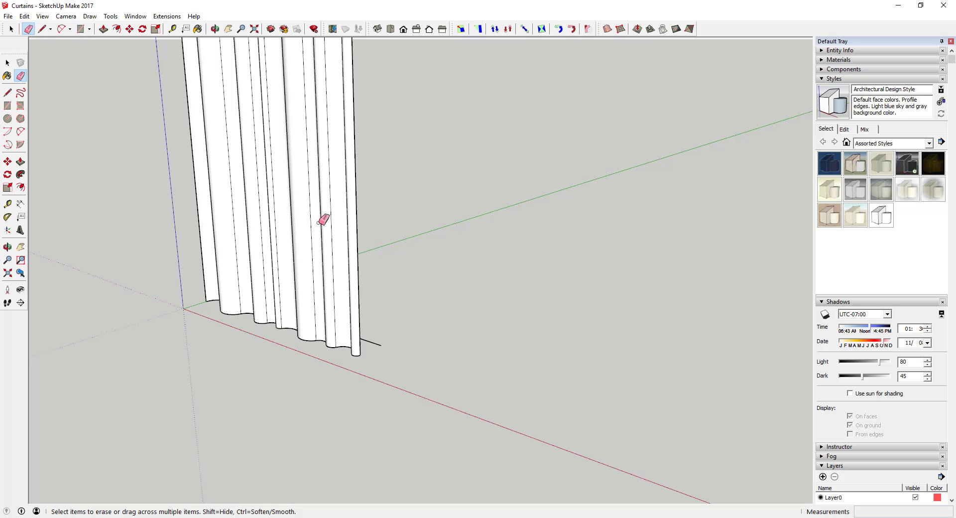
{"action": "mouse_move", "coordinate": [323, 219]}
{"action": "middle_mouse_down"}
{"action": "mouse_move", "coordinate": [331, 305]}
{"action": "mouse_move", "coordinate": [139, 303]}
{"action": "mouse_move", "coordinate": [374, 287]}
{"action": "mouse_move", "coordinate": [359, 254]}
{"action": "mouse_move", "coordinate": [355, 132]}
{"action": "mouse_move", "coordinate": [403, 214]}
{"action": "middle_mouse_up"}
{"action": "left_click", "coordinate": [350, 267]}
{"action": "scroll", "coordinate": [342, 155], "scroll_direction": "up", "scroll_amount": 2}
{"action": "scroll", "coordinate": [367, 256], "scroll_direction": "down", "scroll_amount": 2}
{"action": "scroll", "coordinate": [372, 234], "scroll_direction": "up", "scroll_amount": 4}
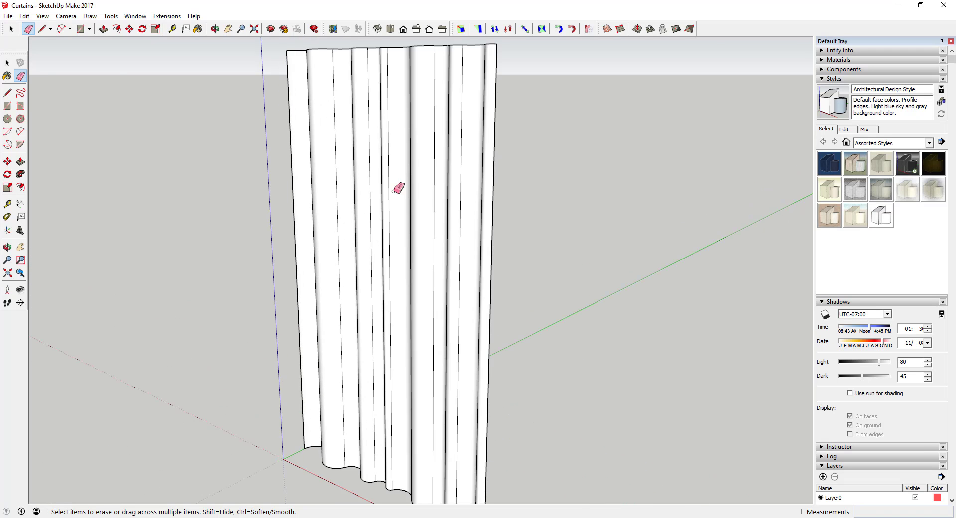
{"action": "scroll", "coordinate": [432, 122], "scroll_direction": "down", "scroll_amount": 1}
{"action": "mouse_move", "coordinate": [432, 122]}
{"action": "middle_mouse_down"}
{"action": "mouse_move", "coordinate": [287, 225]}
{"action": "mouse_move", "coordinate": [281, 210]}
{"action": "mouse_move", "coordinate": [490, 160]}
{"action": "mouse_move", "coordinate": [461, 193]}
{"action": "middle_mouse_up"}
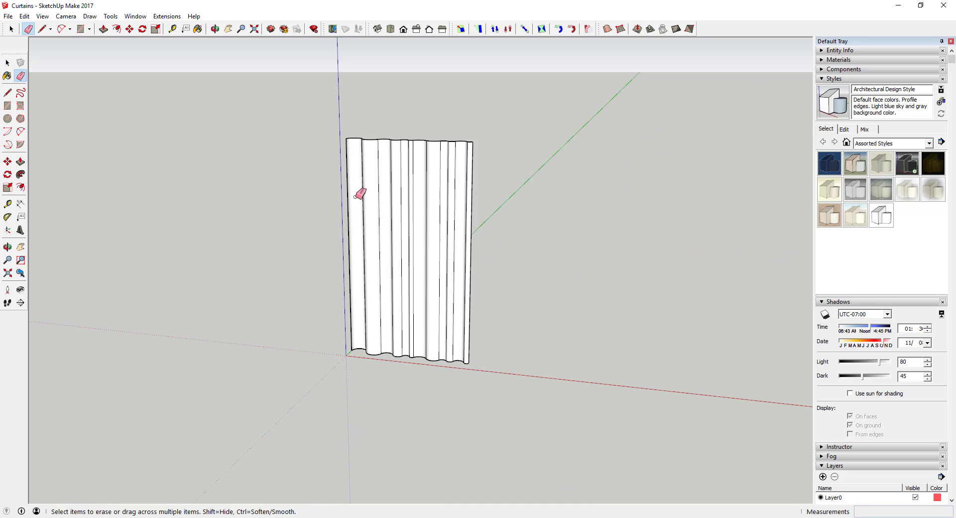
Step: Erase the vertical fold lines across the curtain's pleats
{"action": "key", "text": "space"}
{"action": "middle_click_drag", "start_coordinate": [358, 197], "coordinate": [435, 206]}
{"action": "key", "text": "e"}
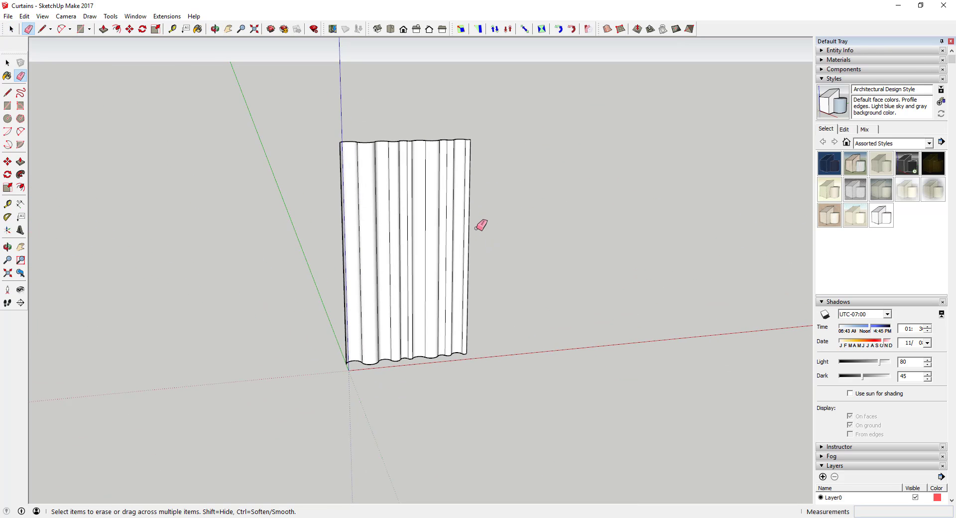
{"action": "mouse_move", "coordinate": [542, 225]}
{"action": "middle_mouse_down"}
{"action": "mouse_move", "coordinate": [476, 219]}
{"action": "mouse_move", "coordinate": [418, 189]}
{"action": "mouse_move", "coordinate": [354, 205]}
{"action": "mouse_move", "coordinate": [392, 246]}
{"action": "mouse_move", "coordinate": [351, 221]}
{"action": "middle_mouse_up"}
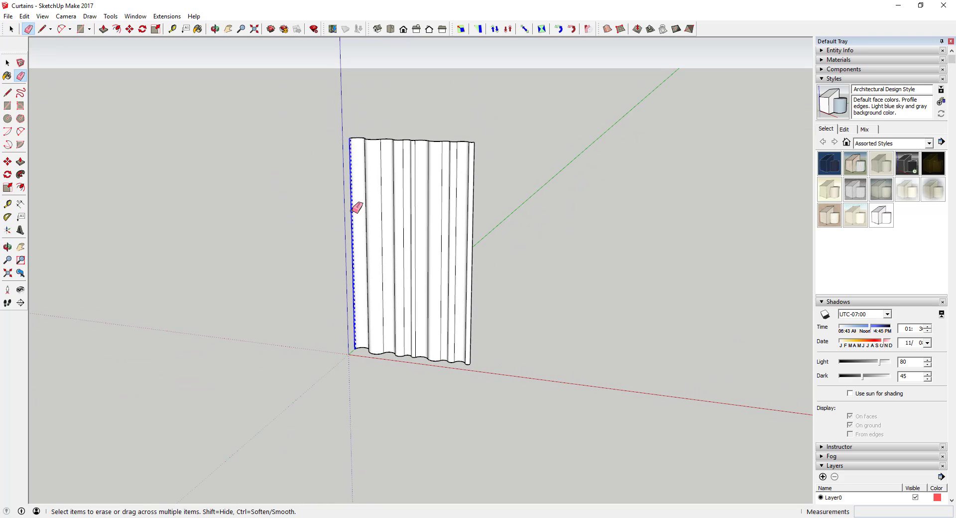
{"action": "left_click_drag", "start_coordinate": [352, 212], "coordinate": [482, 221]}
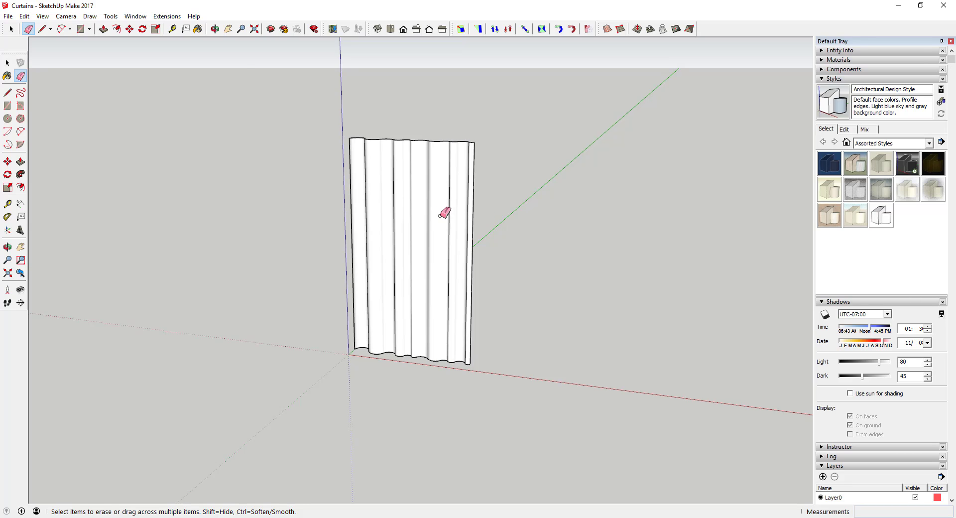
{"action": "scroll", "coordinate": [441, 209], "scroll_direction": "up", "scroll_amount": 5}
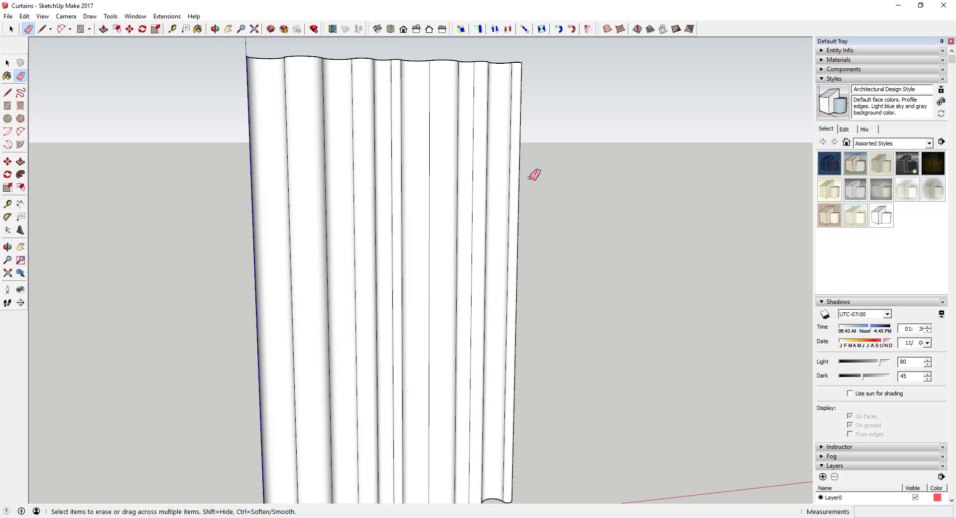
{"action": "middle_click_drag", "start_coordinate": [393, 211], "coordinate": [513, 303]}
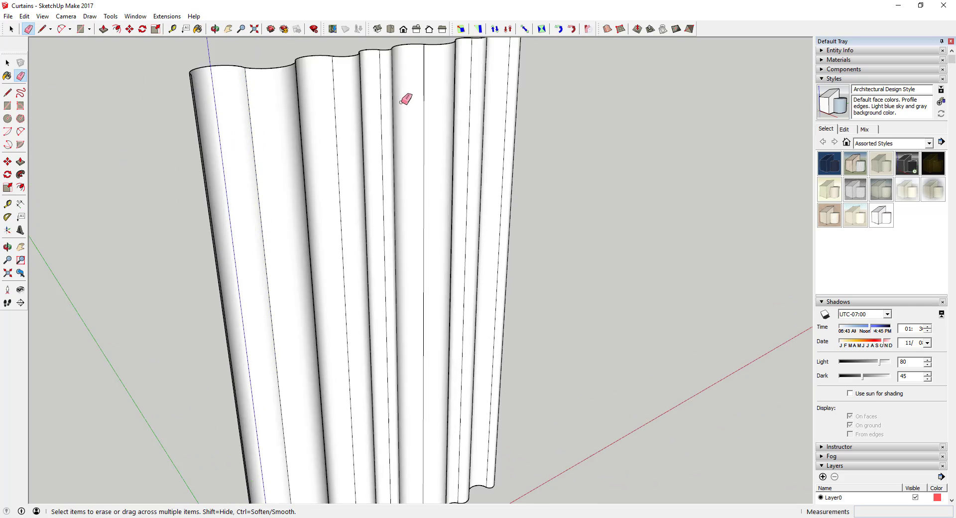
{"action": "scroll", "coordinate": [391, 103], "scroll_direction": "up", "scroll_amount": 5}
{"action": "scroll", "coordinate": [428, 122], "scroll_direction": "down", "scroll_amount": 3}
{"action": "scroll", "coordinate": [357, 146], "scroll_direction": "down", "scroll_amount": 1}
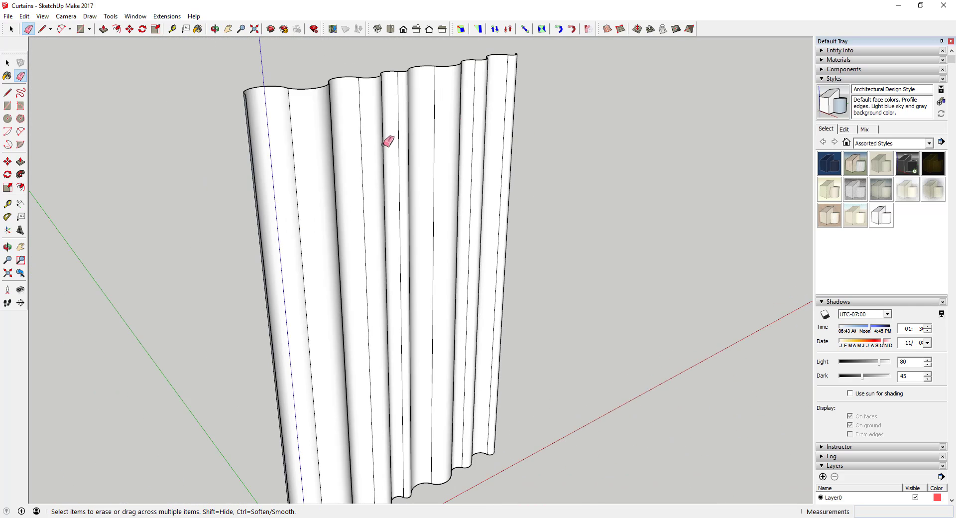
{"action": "left_click", "coordinate": [320, 150]}
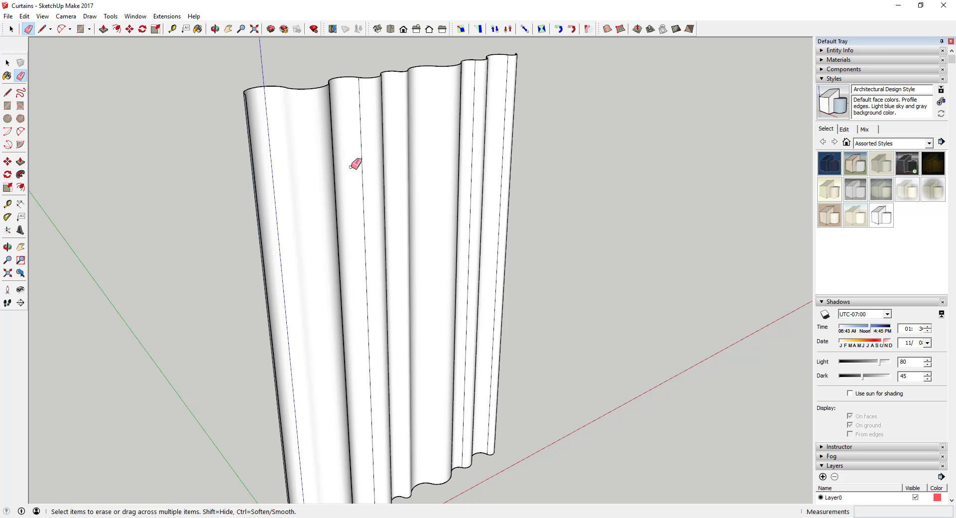
{"action": "left_click_drag", "start_coordinate": [358, 148], "coordinate": [364, 147]}
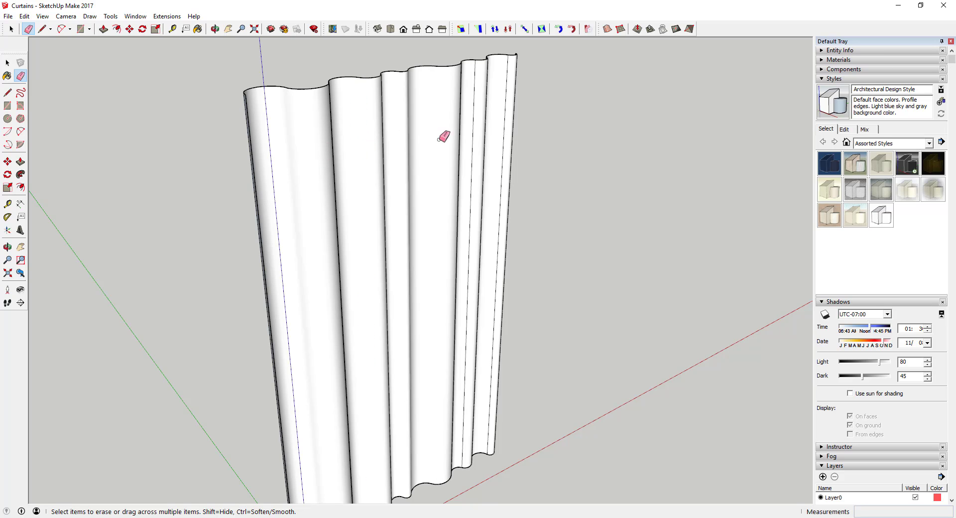
{"action": "mouse_move", "coordinate": [448, 139]}
{"action": "left_mouse_down"}
{"action": "mouse_move", "coordinate": [517, 128]}
{"action": "mouse_move", "coordinate": [518, 139]}
{"action": "mouse_move", "coordinate": [480, 128]}
{"action": "mouse_move", "coordinate": [498, 129]}
{"action": "left_mouse_up"}
{"action": "left_click_drag", "start_coordinate": [314, 155], "coordinate": [438, 150]}
Step: From a frontal view, erase one remaining fold's edges
{"action": "middle_click_drag", "start_coordinate": [341, 158], "coordinate": [91, 112]}
{"action": "scroll", "coordinate": [341, 207], "scroll_direction": "up", "scroll_amount": 3}
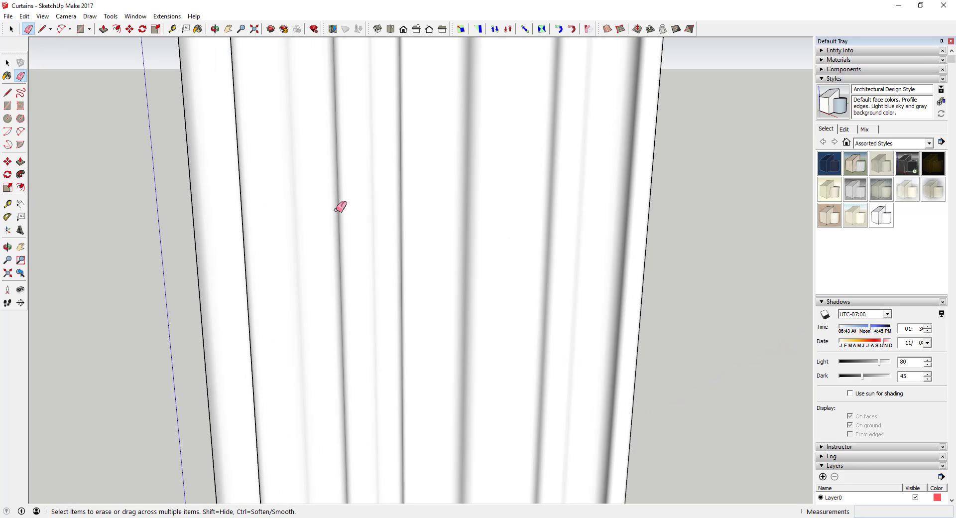
{"action": "mouse_move", "coordinate": [342, 207]}
{"action": "middle_mouse_down"}
{"action": "mouse_move", "coordinate": [510, 171]}
{"action": "mouse_move", "coordinate": [493, 264]}
{"action": "mouse_move", "coordinate": [298, 197]}
{"action": "mouse_move", "coordinate": [357, 202]}
{"action": "mouse_move", "coordinate": [294, 193]}
{"action": "middle_mouse_up"}
{"action": "scroll", "coordinate": [299, 196], "scroll_direction": "down", "scroll_amount": 5}
{"action": "scroll", "coordinate": [268, 191], "scroll_direction": "up", "scroll_amount": 5}
{"action": "left_click_drag", "start_coordinate": [274, 184], "coordinate": [290, 184]}
{"action": "key", "text": "space"}
{"action": "scroll", "coordinate": [339, 179], "scroll_direction": "down", "scroll_amount": 5}
{"action": "mouse_move", "coordinate": [340, 179]}
{"action": "middle_mouse_down"}
{"action": "mouse_move", "coordinate": [288, 243]}
{"action": "mouse_move", "coordinate": [337, 203]}
{"action": "mouse_move", "coordinate": [328, 193]}
{"action": "middle_mouse_up"}
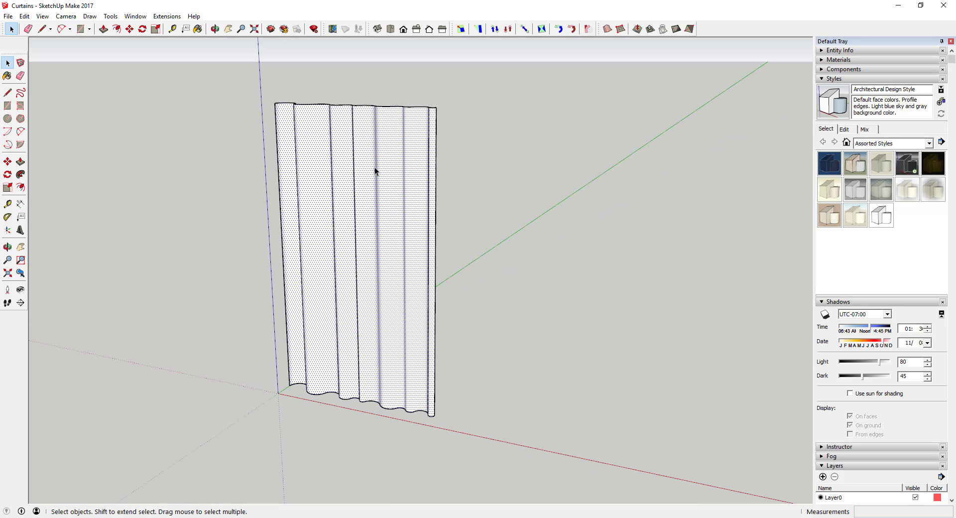
Step: Window-select the entire curtain from a raised viewpoint
{"action": "scroll", "coordinate": [389, 238], "scroll_direction": "down", "scroll_amount": 2}
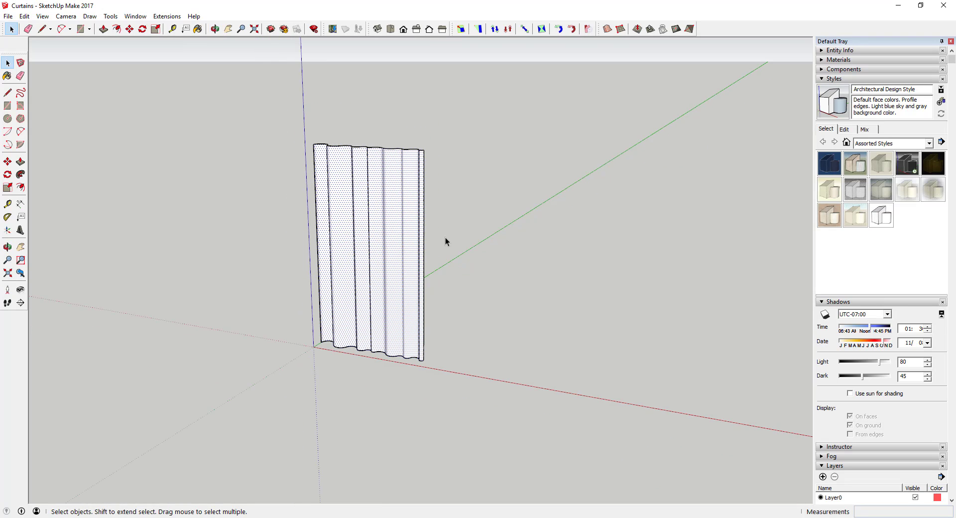
{"action": "left_click", "coordinate": [446, 237]}
{"action": "middle_click_drag", "start_coordinate": [351, 253], "coordinate": [377, 234]}
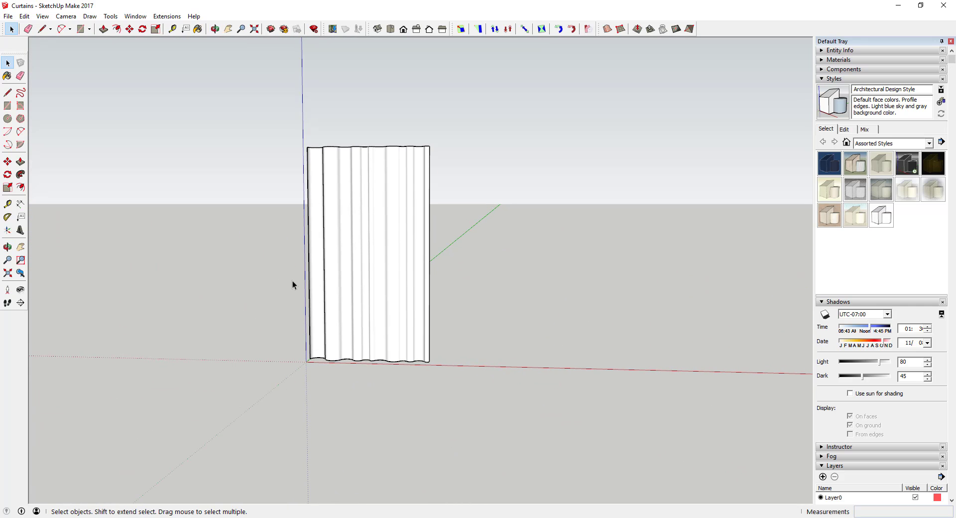
{"action": "mouse_move", "coordinate": [294, 289]}
{"action": "left_mouse_down"}
{"action": "mouse_move", "coordinate": [317, 330]}
{"action": "mouse_move", "coordinate": [496, 403]}
{"action": "left_mouse_up"}
{"action": "scroll", "coordinate": [413, 348], "scroll_direction": "up", "scroll_amount": 1}
{"action": "scroll", "coordinate": [399, 264], "scroll_direction": "down", "scroll_amount": 2}
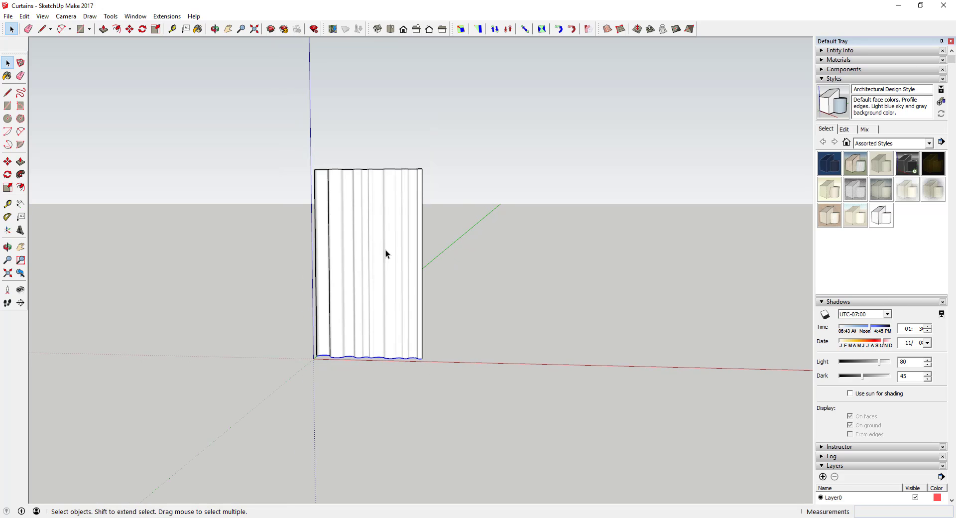
{"action": "middle_click_drag", "start_coordinate": [403, 318], "coordinate": [384, 288]}
{"action": "scroll", "coordinate": [384, 288], "scroll_direction": "up", "scroll_amount": 2}
{"action": "middle_click_drag", "start_coordinate": [375, 199], "coordinate": [390, 305]}
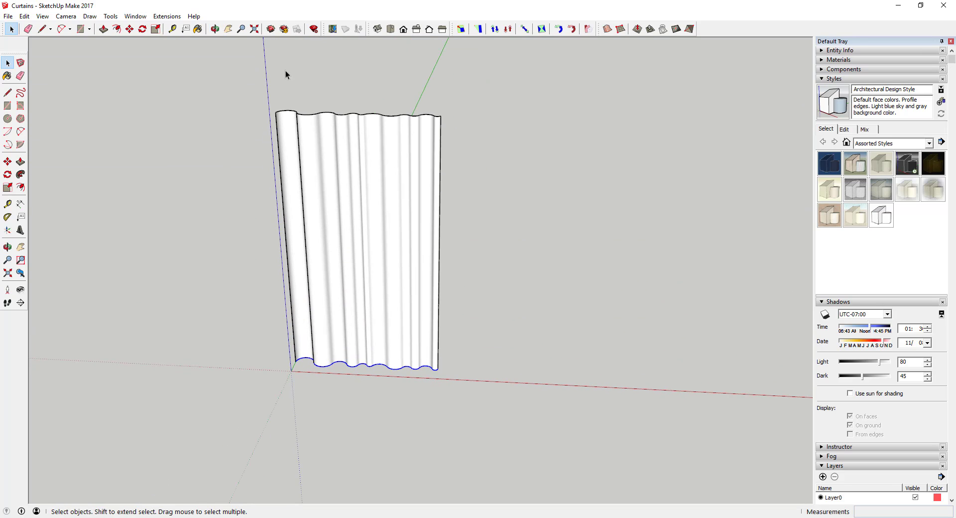
{"action": "left_click_drag", "start_coordinate": [249, 55], "coordinate": [518, 428]}
Step: Scale the curtain narrower along its width with the side grip
{"action": "key", "text": "s"}
{"action": "middle_click_drag", "start_coordinate": [473, 283], "coordinate": [442, 241]}
{"action": "scroll", "coordinate": [441, 249], "scroll_direction": "up", "scroll_amount": 2}
{"action": "left_click_drag", "start_coordinate": [438, 255], "coordinate": [400, 257]}
Step: Commit the width scale and orbit toward the curtain's bottom curve
{"action": "scroll", "coordinate": [399, 269], "scroll_direction": "down", "scroll_amount": 2}
{"action": "key", "text": "space"}
{"action": "left_click", "coordinate": [470, 282]}
{"action": "key", "text": "s"}
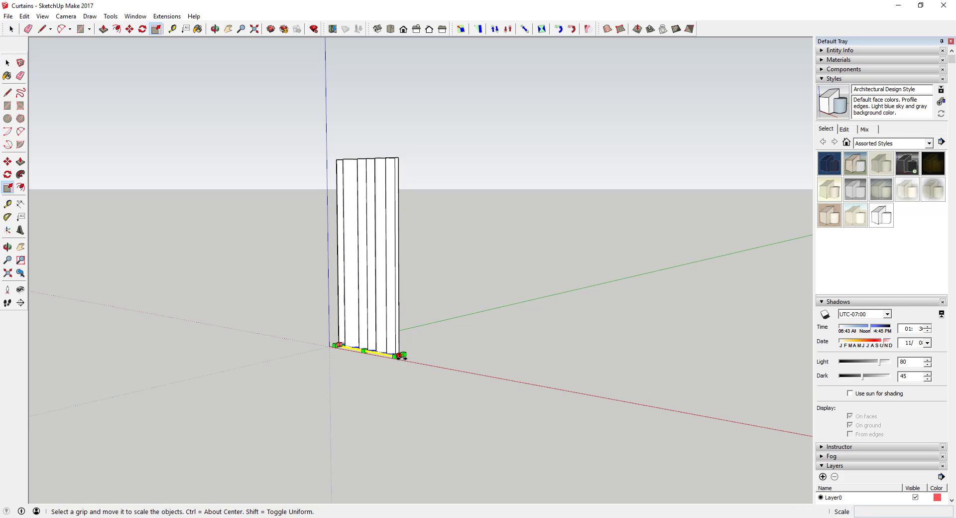
{"action": "middle_click_drag", "start_coordinate": [403, 355], "coordinate": [412, 393]}
{"action": "scroll", "coordinate": [408, 353], "scroll_direction": "up", "scroll_amount": 4}
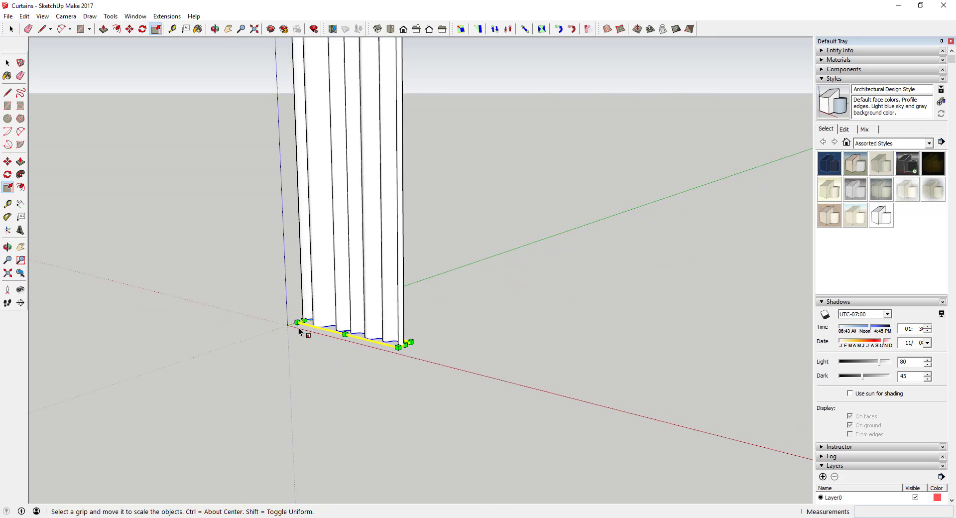
{"action": "key", "text": "space"}
{"action": "middle_click_drag", "start_coordinate": [362, 371], "coordinate": [453, 405]}
Step: Scale the curtain's bottom curve inward along red to about 0.6
{"action": "key", "text": "s"}
{"action": "left_click_drag", "start_coordinate": [451, 398], "coordinate": [382, 386]}
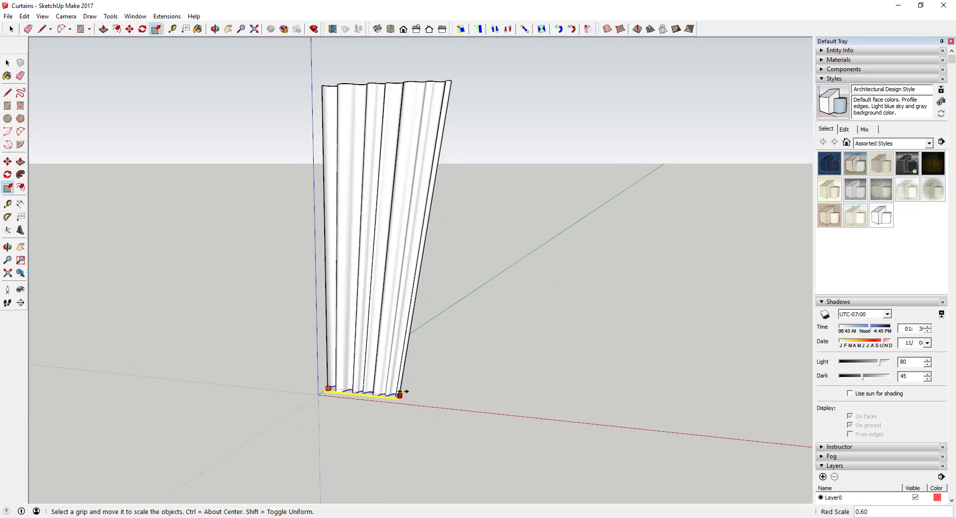
{"action": "left_click_drag", "start_coordinate": [401, 393], "coordinate": [644, 396]}
{"action": "key", "text": "ctrl+z"}
{"action": "scroll", "coordinate": [378, 396], "scroll_direction": "down", "scroll_amount": 3}
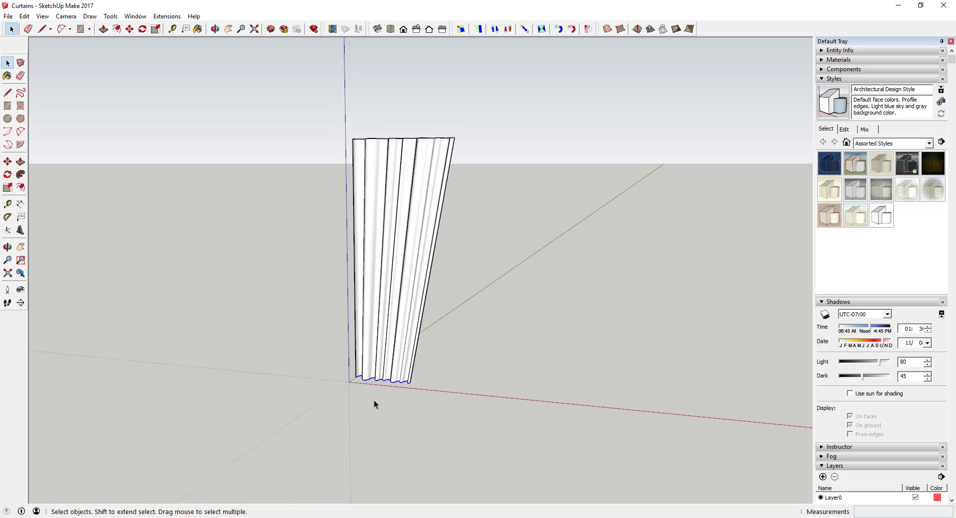
{"action": "scroll", "coordinate": [375, 396], "scroll_direction": "down", "scroll_amount": 2}
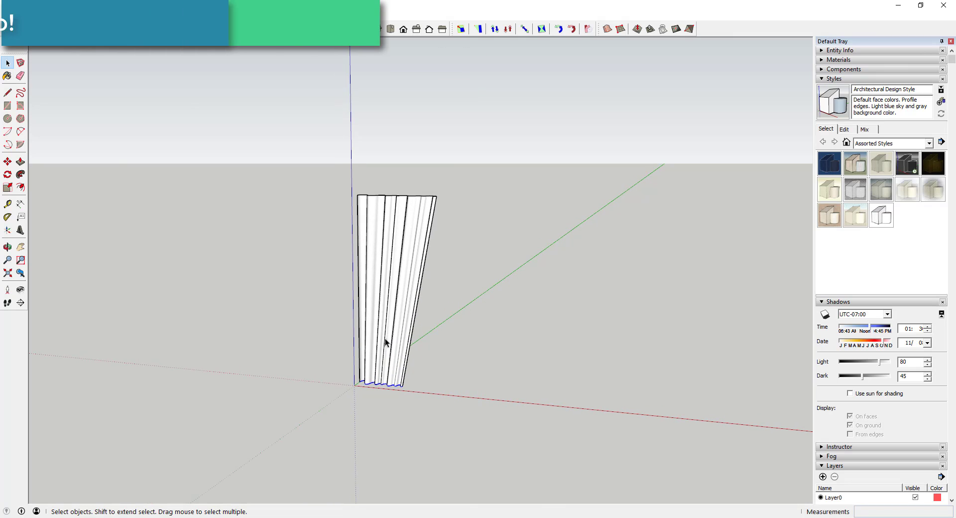
{"action": "scroll", "coordinate": [393, 387], "scroll_direction": "up", "scroll_amount": 4}
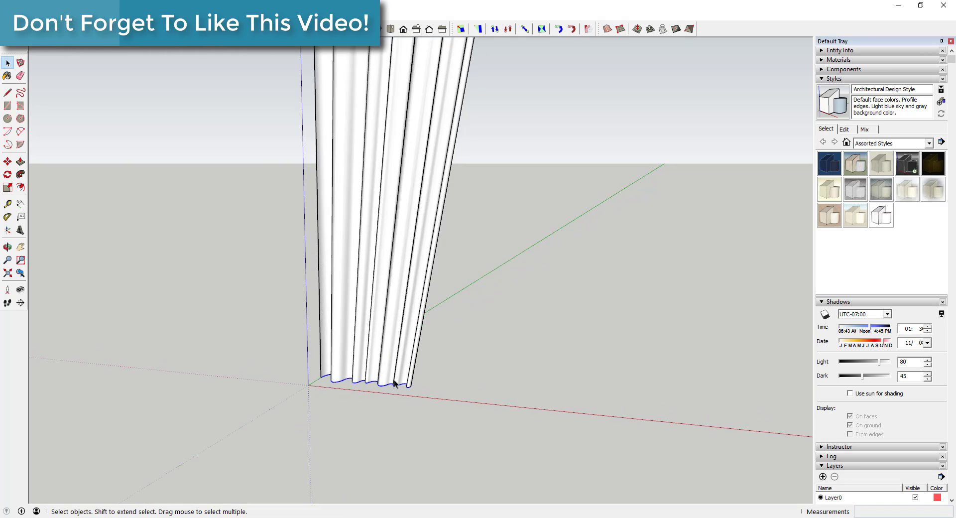
{"action": "scroll", "coordinate": [393, 383], "scroll_direction": "down", "scroll_amount": 3}
Step: Copy the whole tapered curtain straight down below the original
{"action": "left_click_drag", "start_coordinate": [327, 203], "coordinate": [449, 391]}
{"action": "key", "text": "m"}
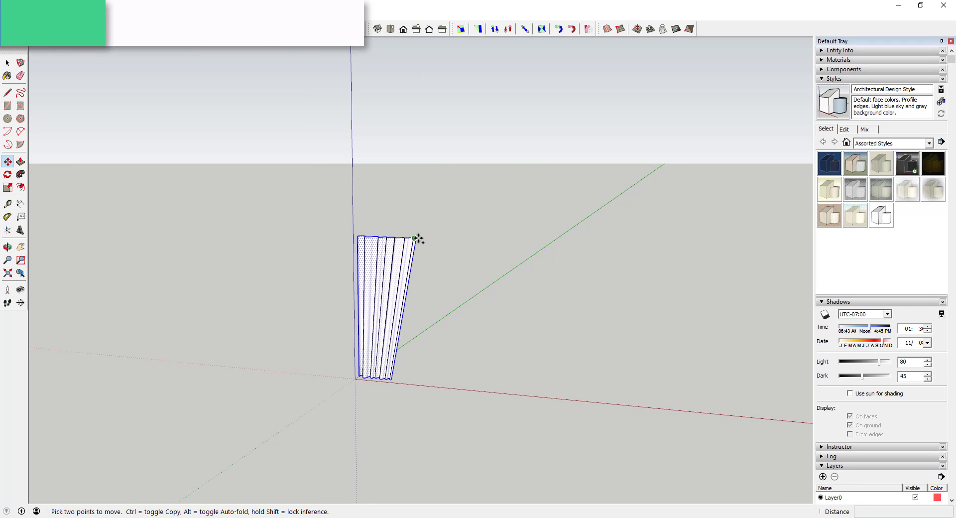
{"action": "left_click", "coordinate": [416, 238]}
{"action": "key", "text": "ctrl"}
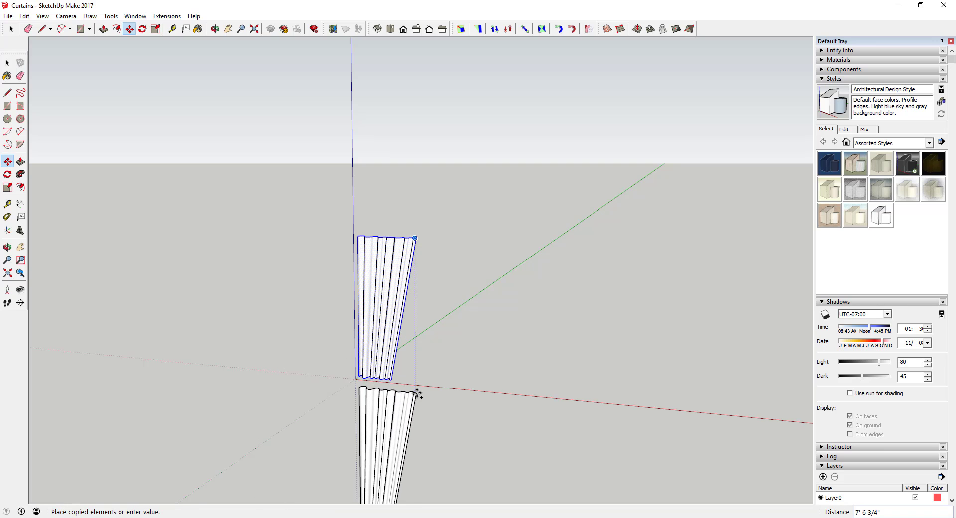
{"action": "left_click", "coordinate": [417, 394]}
{"action": "scroll", "coordinate": [365, 305], "scroll_direction": "down", "scroll_amount": 2}
{"action": "scroll", "coordinate": [387, 401], "scroll_direction": "up", "scroll_amount": 5}
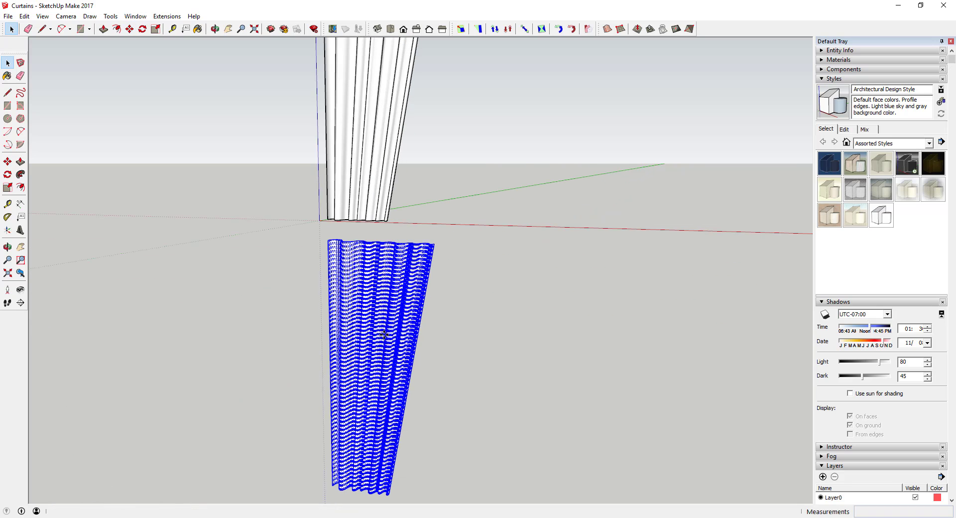
{"action": "key", "text": "space"}
Step: Flip the copied curtain upside down with a Blue Scale of -1
{"action": "key", "text": "s"}
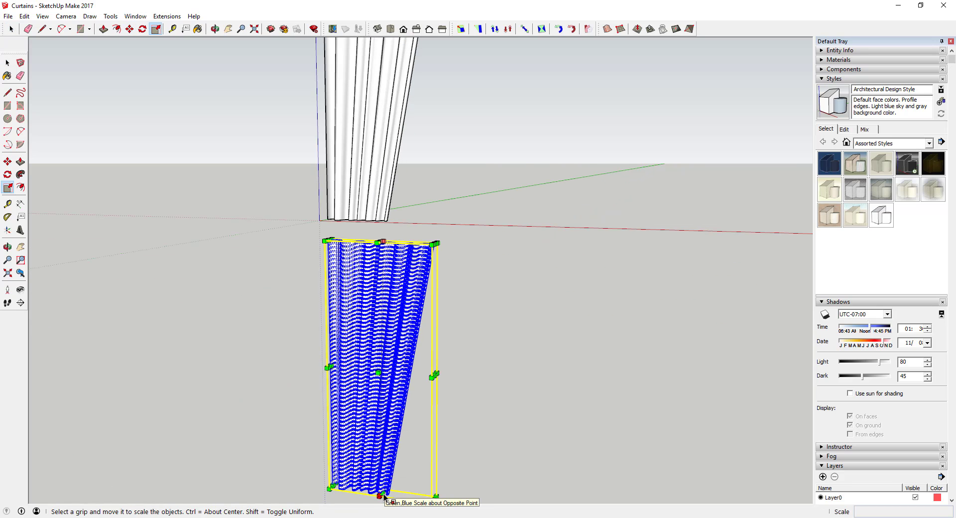
{"action": "left_click_drag", "start_coordinate": [383, 495], "coordinate": [421, 251]}
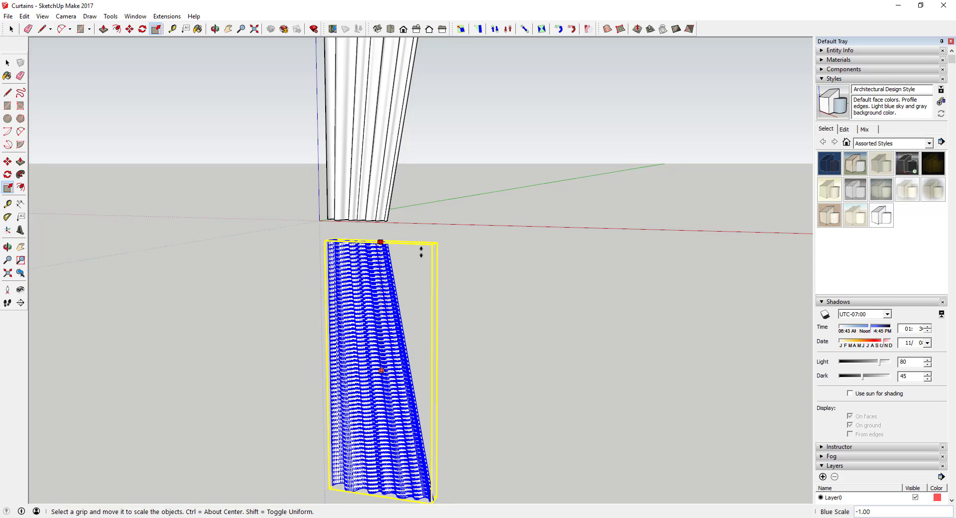
{"action": "left_click_drag", "start_coordinate": [420, 251], "coordinate": [421, 251]}
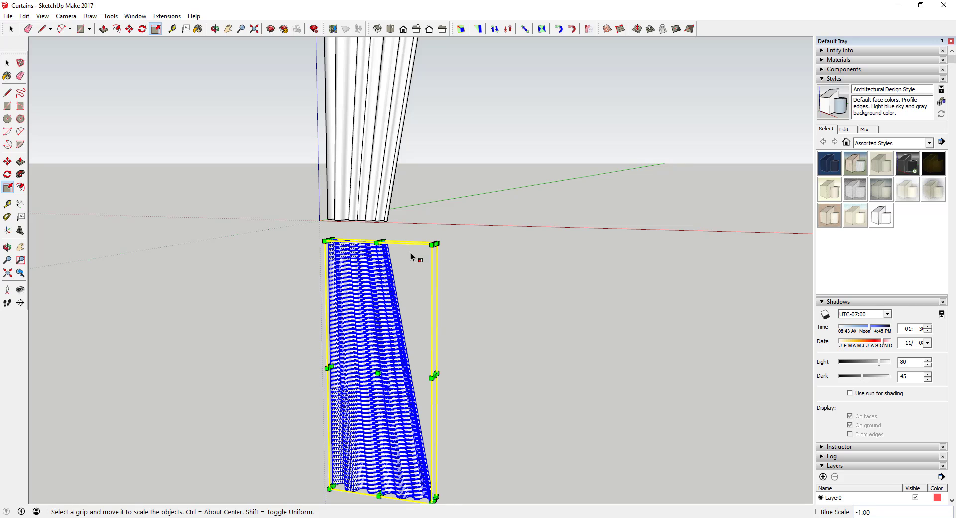
{"action": "key", "text": "space"}
{"action": "scroll", "coordinate": [394, 248], "scroll_direction": "up", "scroll_amount": 4}
Step: Raise the flipped copy up to meet the underside of the curtain
{"action": "key", "text": "m"}
{"action": "middle_click_drag", "start_coordinate": [387, 241], "coordinate": [391, 245]}
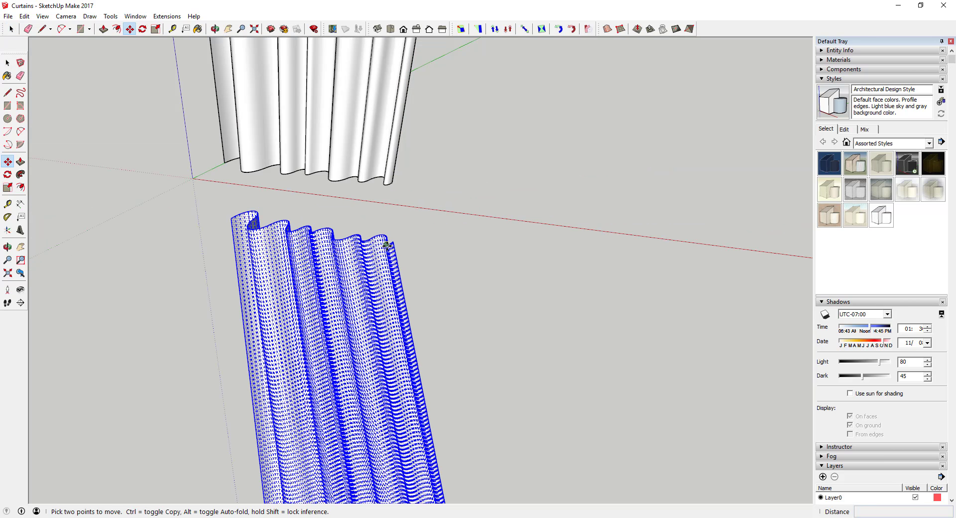
{"action": "left_click_drag", "start_coordinate": [386, 245], "coordinate": [386, 183]}
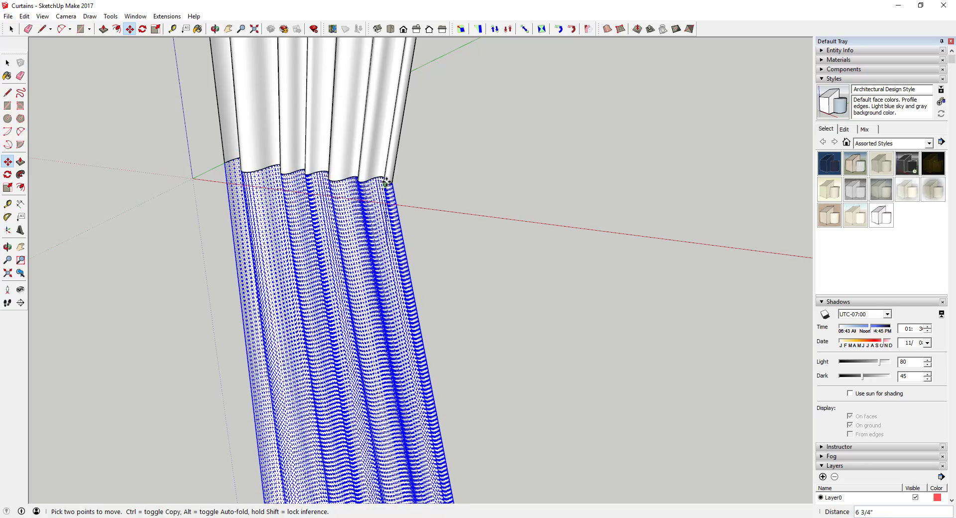
{"action": "scroll", "coordinate": [387, 189], "scroll_direction": "down", "scroll_amount": 5}
{"action": "key", "text": "space"}
{"action": "left_click", "coordinate": [414, 308]}
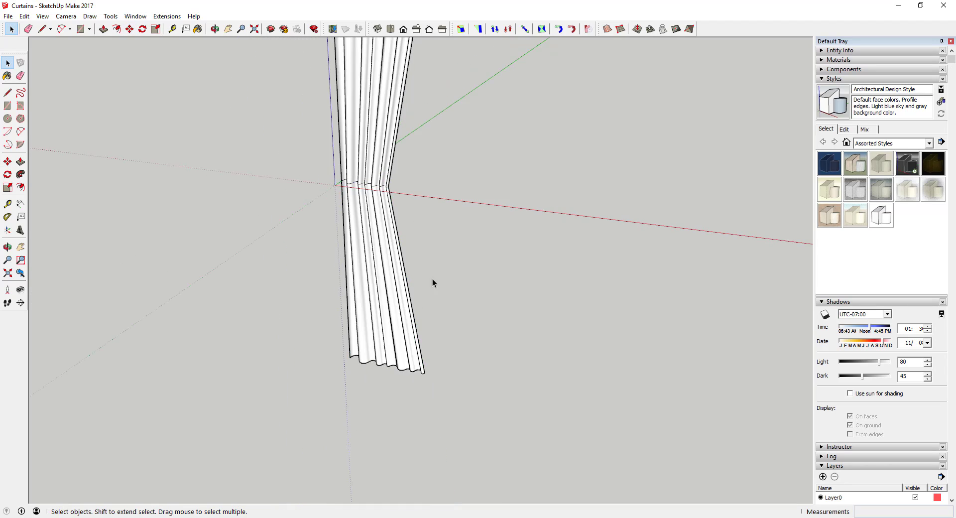
{"action": "scroll", "coordinate": [362, 375], "scroll_direction": "down", "scroll_amount": 2}
{"action": "middle_click_drag", "start_coordinate": [362, 374], "coordinate": [311, 169]}
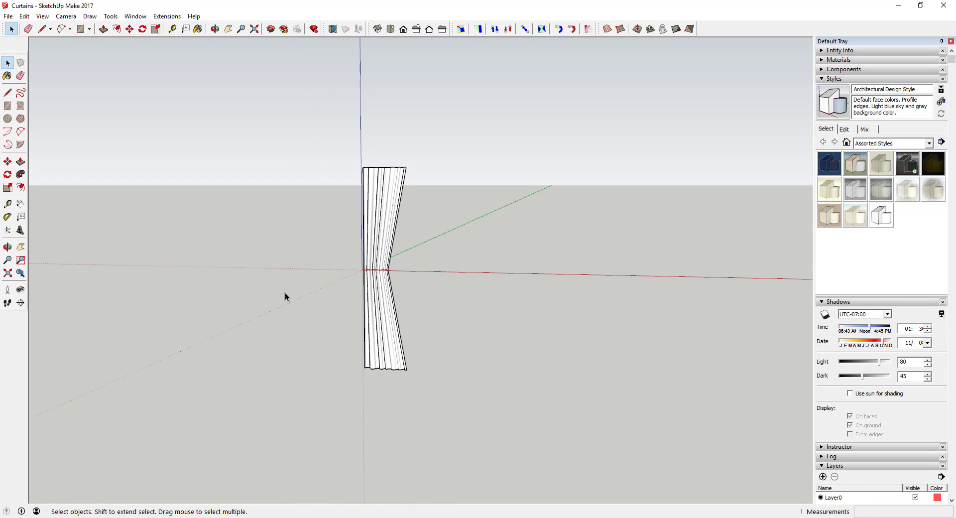
Step: Scale the curtain's bottom edge to taper its lower part
{"action": "left_click_drag", "start_coordinate": [285, 293], "coordinate": [453, 400]}
{"action": "key", "text": "s"}
{"action": "scroll", "coordinate": [418, 380], "scroll_direction": "up", "scroll_amount": 3}
{"action": "mouse_move", "coordinate": [419, 380]}
{"action": "middle_mouse_down"}
{"action": "mouse_move", "coordinate": [397, 418]}
{"action": "mouse_move", "coordinate": [406, 385]}
{"action": "middle_mouse_up"}
{"action": "scroll", "coordinate": [405, 371], "scroll_direction": "up", "scroll_amount": 2}
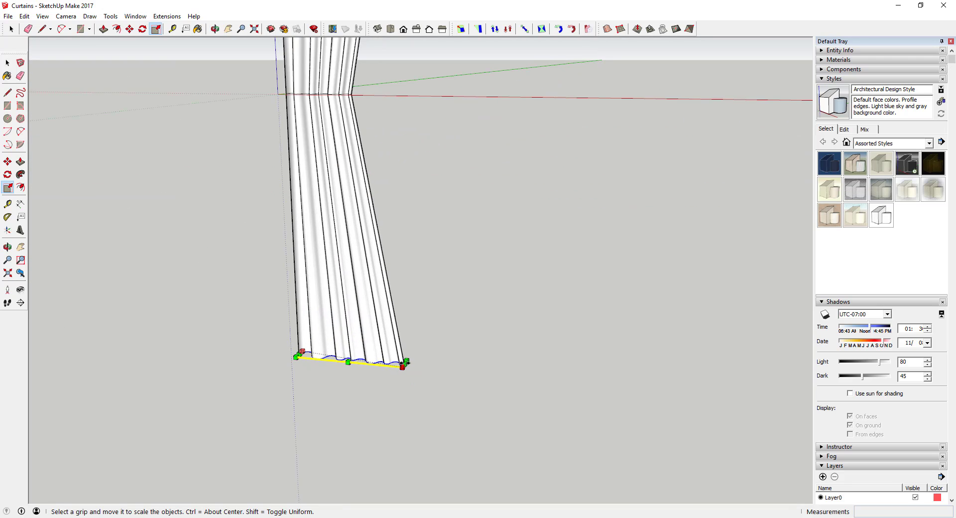
{"action": "left_click_drag", "start_coordinate": [406, 363], "coordinate": [360, 356]}
{"action": "key", "text": "space"}
{"action": "key", "text": "s"}
{"action": "scroll", "coordinate": [343, 390], "scroll_direction": "down", "scroll_amount": 3}
{"action": "key", "text": "space"}
{"action": "middle_click_drag", "start_coordinate": [344, 391], "coordinate": [297, 223]}
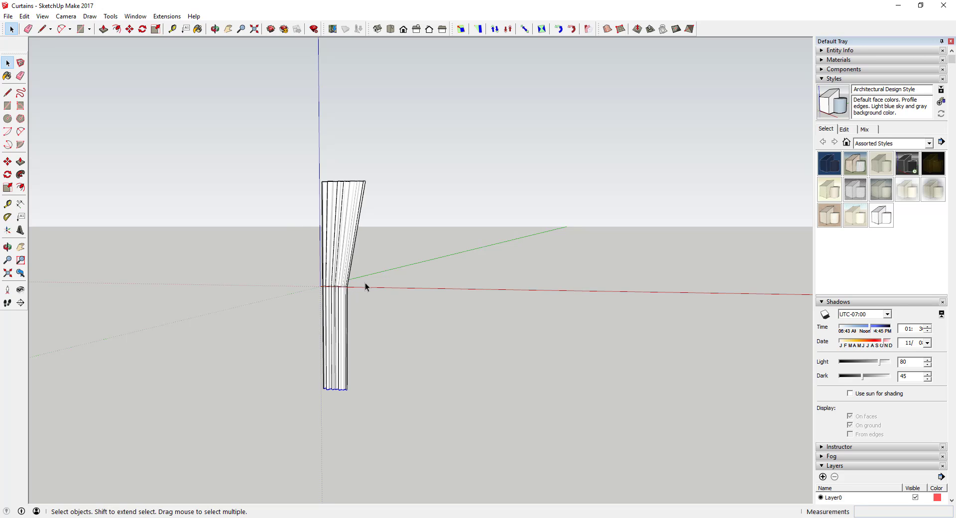
Step: Undo back to the single straight curtain and select its bottom edges
{"action": "scroll", "coordinate": [329, 273], "scroll_direction": "down", "scroll_amount": 3}
{"action": "scroll", "coordinate": [295, 222], "scroll_direction": "up", "scroll_amount": 5}
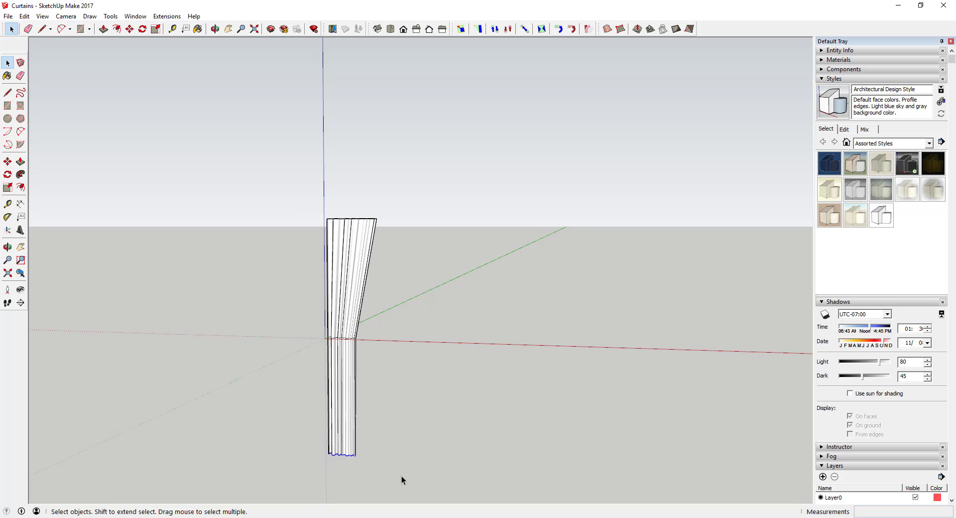
{"action": "scroll", "coordinate": [361, 392], "scroll_direction": "down", "scroll_amount": 2}
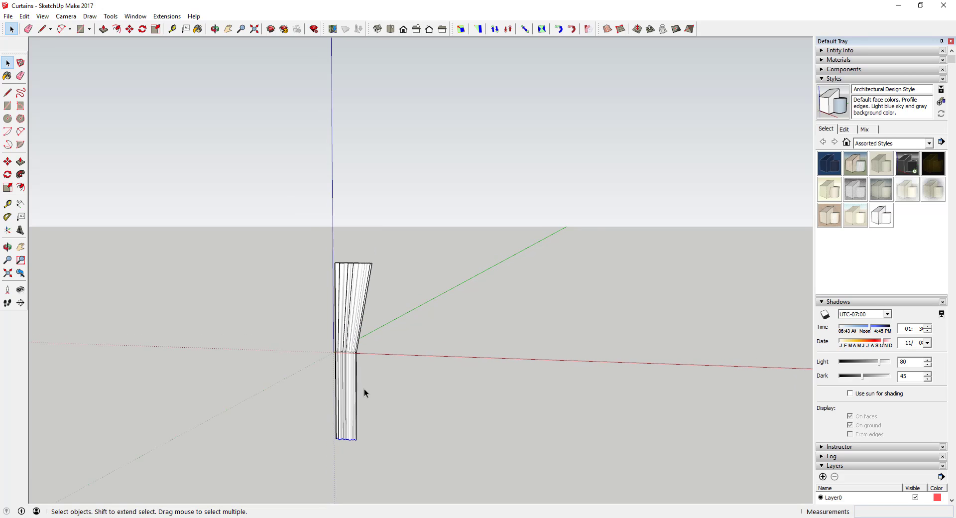
{"action": "key", "text": "ctrl+z"}
{"action": "key", "text": "ctrl+z"}
{"action": "key", "text": "ctrl+z"}
{"action": "key", "text": "ctrl+z"}
{"action": "key", "text": "ctrl+z"}
{"action": "scroll", "coordinate": [319, 344], "scroll_direction": "up", "scroll_amount": 1}
{"action": "left_click_drag", "start_coordinate": [318, 342], "coordinate": [461, 397]}
Step: Copy the wavy bottom edge up to 3' 6" across the curtain, then copy it to a lower line
{"action": "scroll", "coordinate": [405, 364], "scroll_direction": "up", "scroll_amount": 3}
{"action": "key", "text": "m"}
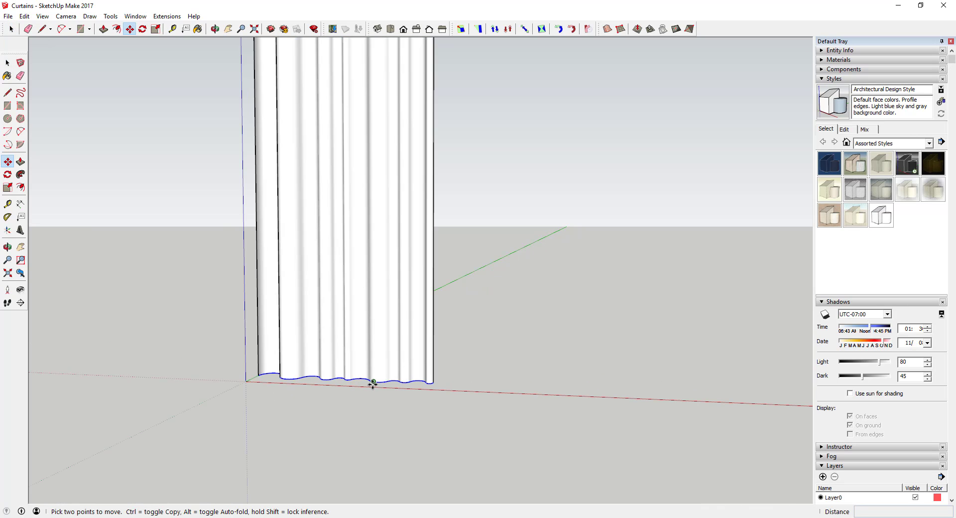
{"action": "left_click", "coordinate": [376, 382]}
{"action": "key", "text": "ctrl"}
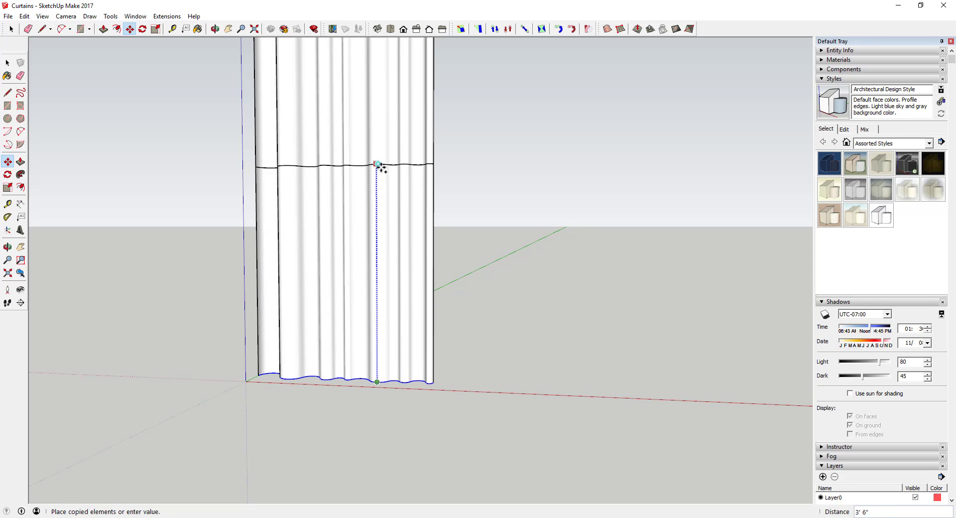
{"action": "left_click", "coordinate": [378, 163]}
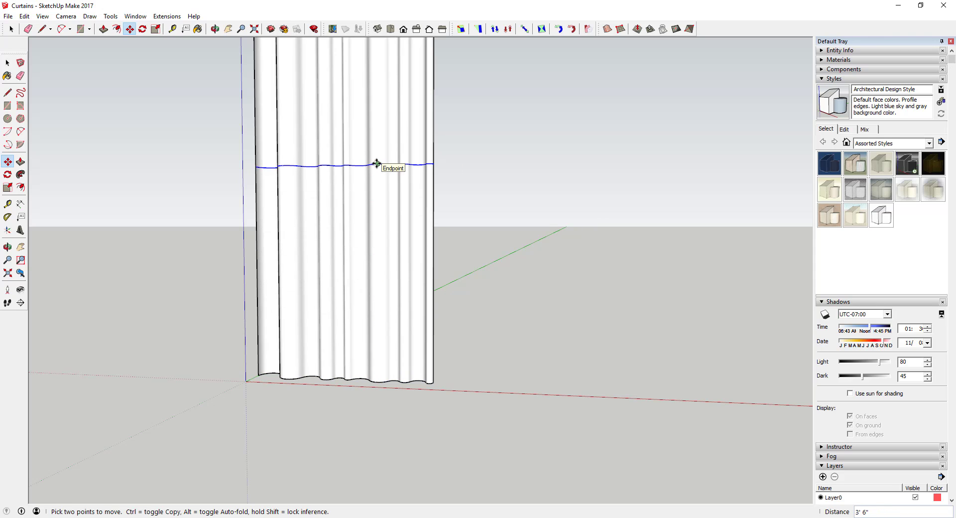
{"action": "left_click", "coordinate": [377, 164]}
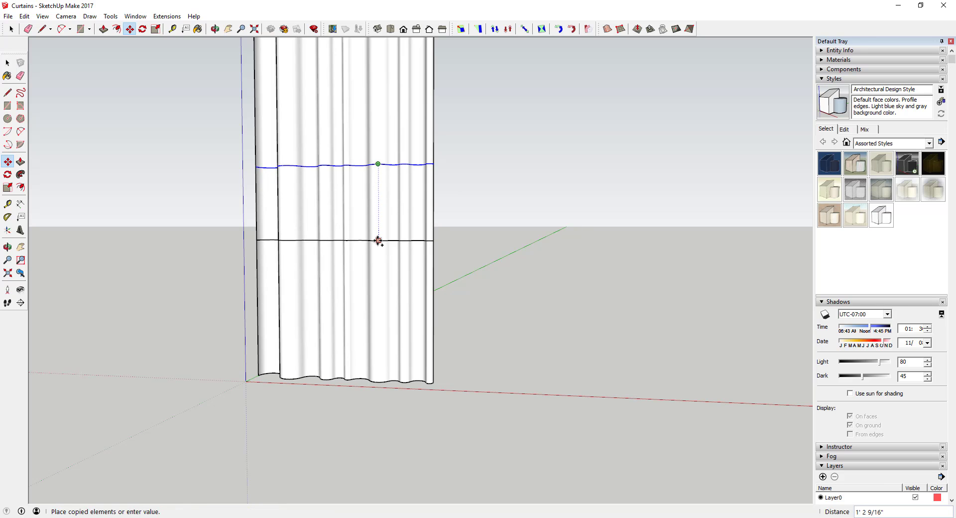
{"action": "left_click", "coordinate": [378, 240]}
{"action": "key", "text": "space"}
{"action": "middle_click_drag", "start_coordinate": [402, 305], "coordinate": [302, 264]}
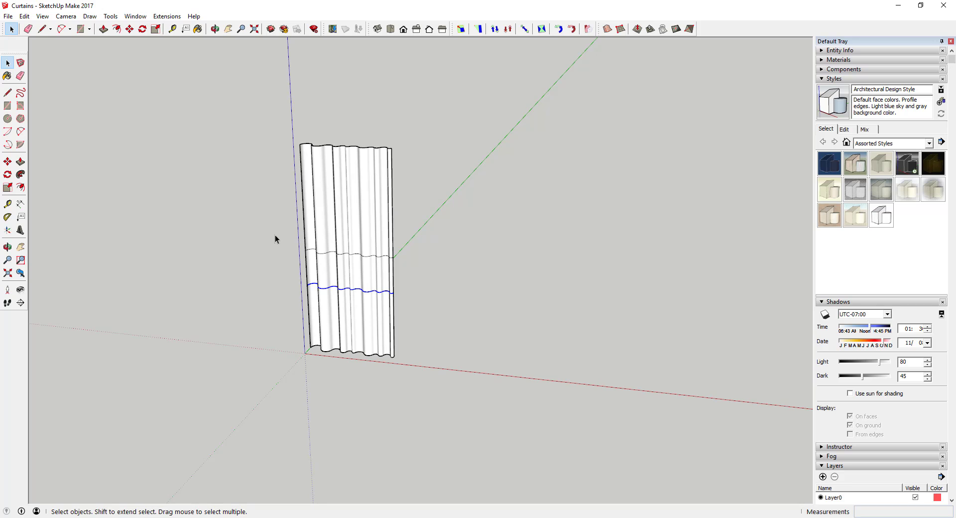
Step: Narrow the curtain's lower part along red to about 0.34 of its width
{"action": "left_click_drag", "start_coordinate": [274, 232], "coordinate": [450, 374]}
{"action": "middle_click_drag", "start_coordinate": [450, 373], "coordinate": [386, 286]}
{"action": "key", "text": "s"}
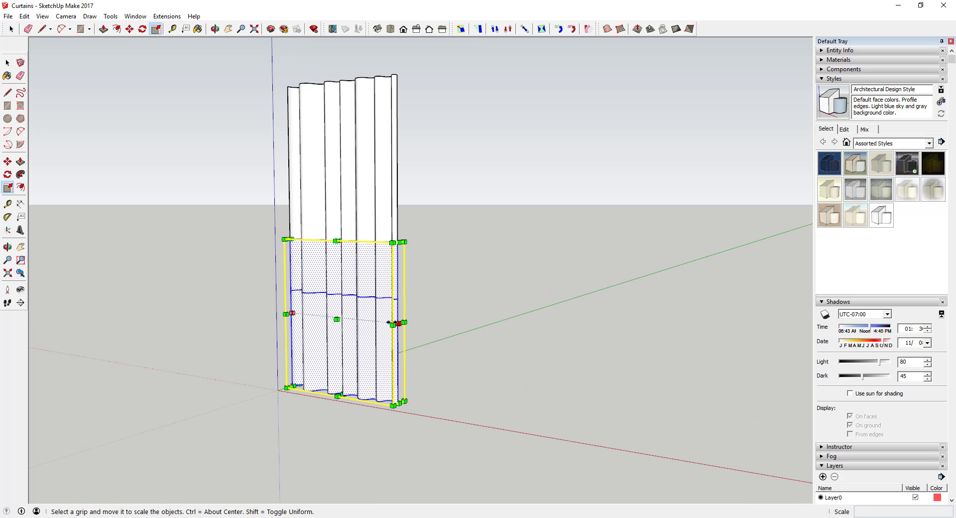
{"action": "left_click_drag", "start_coordinate": [388, 322], "coordinate": [326, 312]}
{"action": "key", "text": "space"}
{"action": "middle_click_drag", "start_coordinate": [299, 316], "coordinate": [234, 296]}
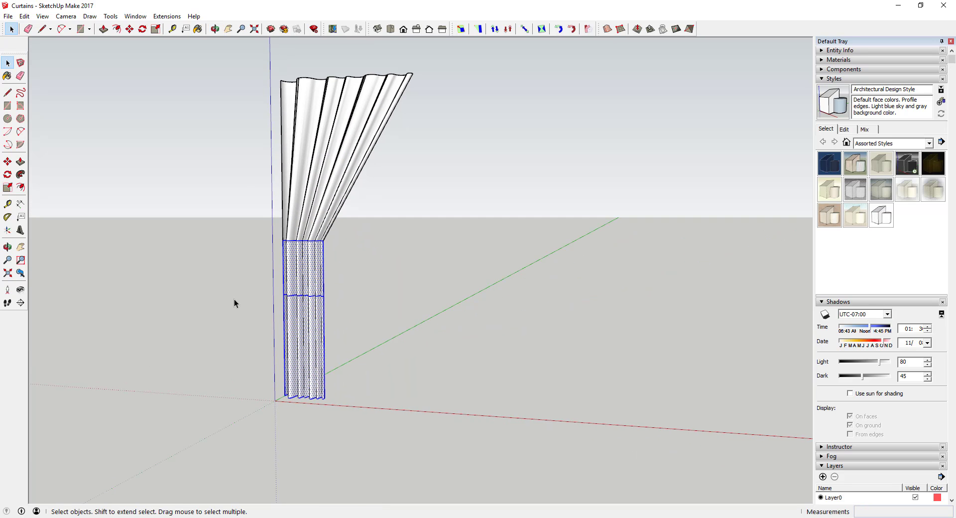
Step: Move the horizontal dividing line down to a lower position on the curtain
{"action": "left_click_drag", "start_coordinate": [241, 288], "coordinate": [424, 329]}
{"action": "scroll", "coordinate": [301, 303], "scroll_direction": "up", "scroll_amount": 4}
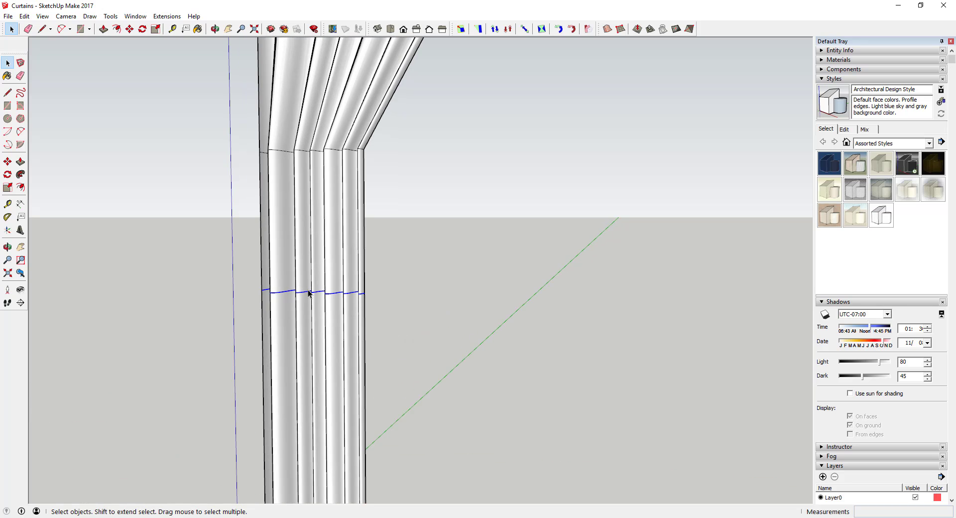
{"action": "key", "text": "m"}
{"action": "left_click", "coordinate": [311, 292]}
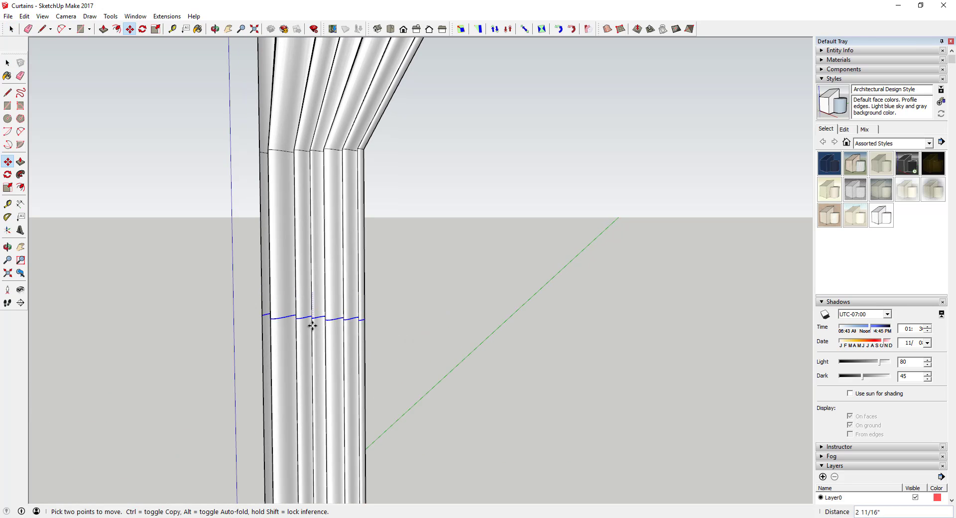
{"action": "left_click", "coordinate": [311, 351]}
{"action": "key", "text": "space"}
Step: Scale the dividing line, pinching it to half width, then widening it to double width
{"action": "key", "text": "s"}
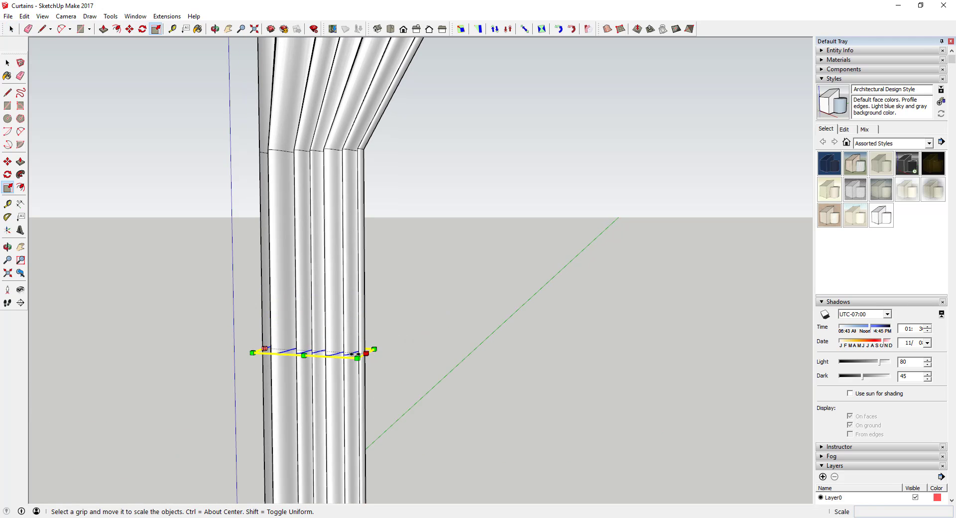
{"action": "left_click_drag", "start_coordinate": [370, 353], "coordinate": [321, 350]}
{"action": "scroll", "coordinate": [282, 316], "scroll_direction": "down", "scroll_amount": 5}
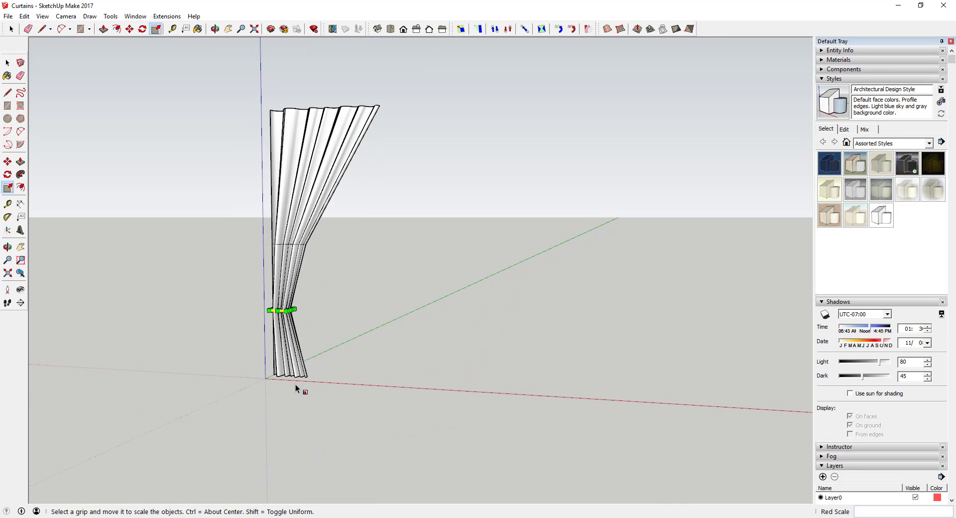
{"action": "scroll", "coordinate": [295, 388], "scroll_direction": "up", "scroll_amount": 4}
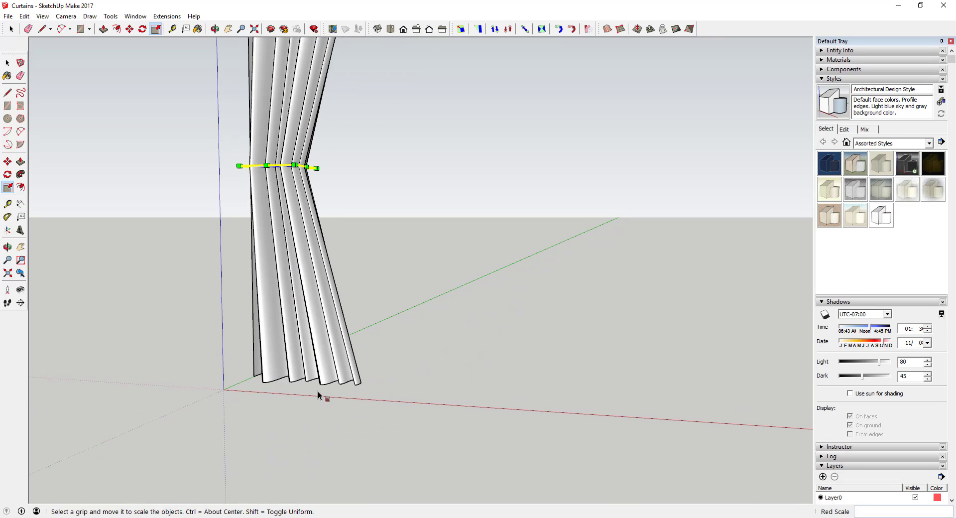
{"action": "middle_click_drag", "start_coordinate": [318, 395], "coordinate": [278, 281]}
{"action": "left_click_drag", "start_coordinate": [320, 205], "coordinate": [405, 209]}
{"action": "middle_click_drag", "start_coordinate": [406, 209], "coordinate": [347, 254]}
Step: Copy the curtain's lower part to the right of the tied-back curtain
{"action": "key", "text": "space"}
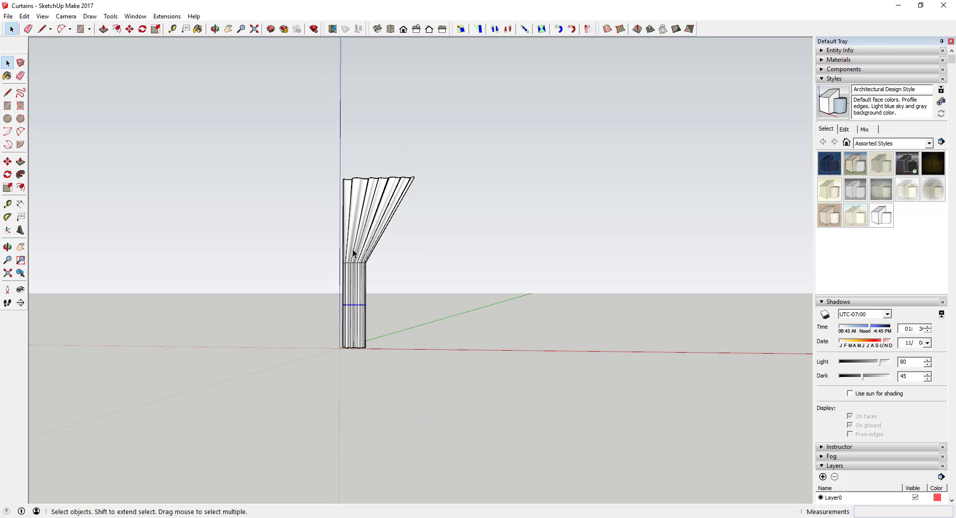
{"action": "scroll", "coordinate": [328, 191], "scroll_direction": "up", "scroll_amount": 3}
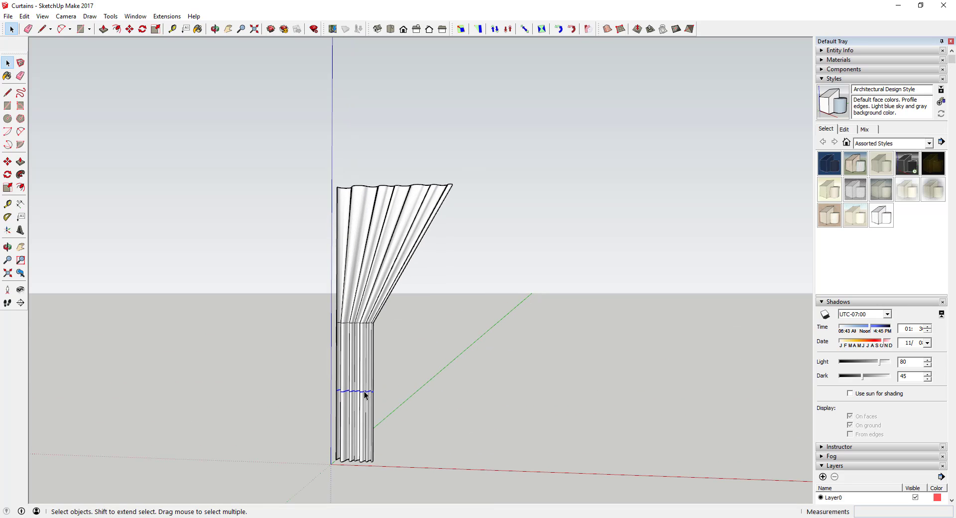
{"action": "scroll", "coordinate": [365, 395], "scroll_direction": "down", "scroll_amount": 3}
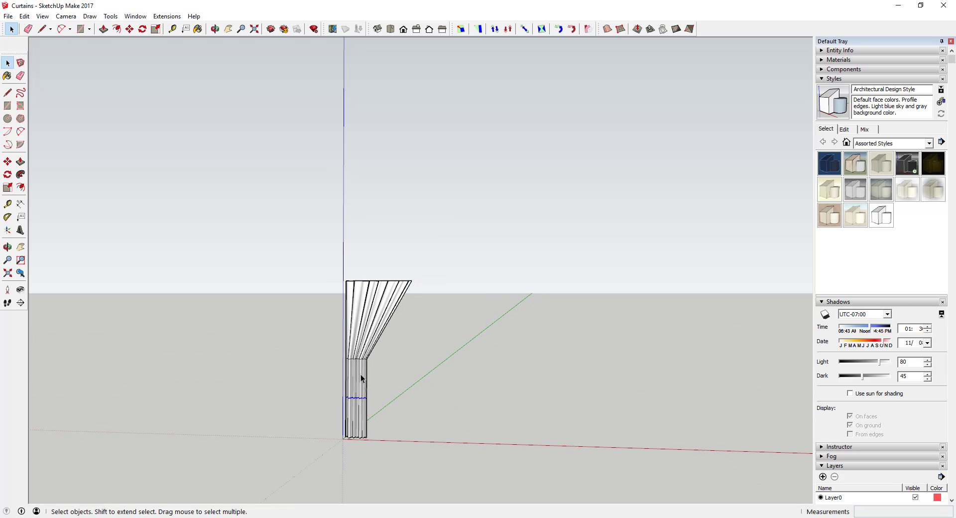
{"action": "left_click_drag", "start_coordinate": [330, 354], "coordinate": [384, 448]}
{"action": "key", "text": "m"}
{"action": "left_click", "coordinate": [363, 437]}
{"action": "key", "text": "ctrl"}
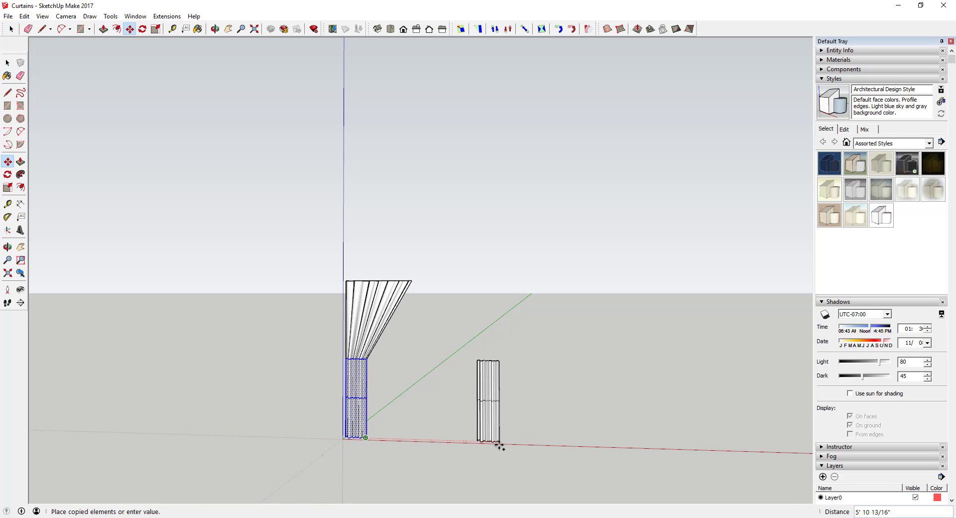
{"action": "left_click", "coordinate": [496, 441]}
{"action": "key", "text": "space"}
{"action": "left_click", "coordinate": [554, 390]}
Step: Raise the copy's top edge level with the first curtain's top
{"action": "key", "text": "m"}
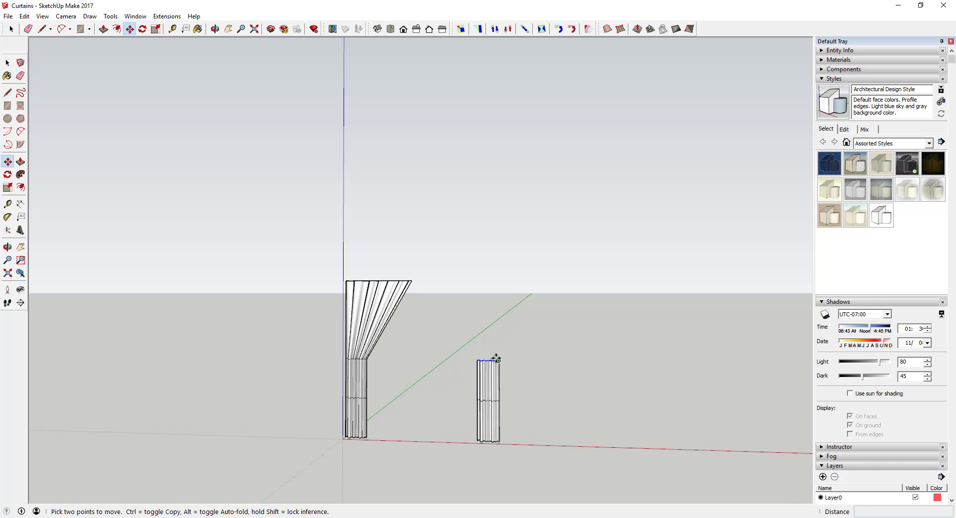
{"action": "left_click", "coordinate": [491, 361]}
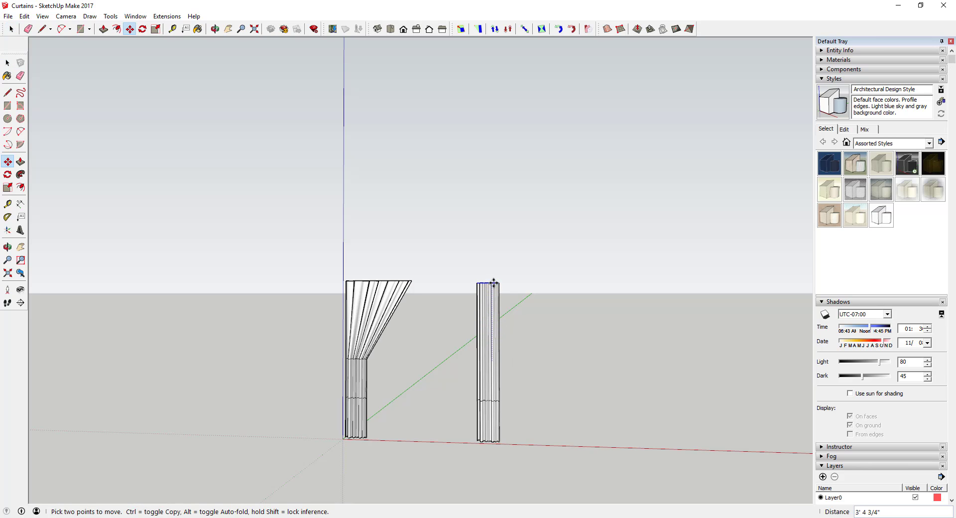
{"action": "left_click", "coordinate": [491, 283]}
{"action": "key", "text": "space"}
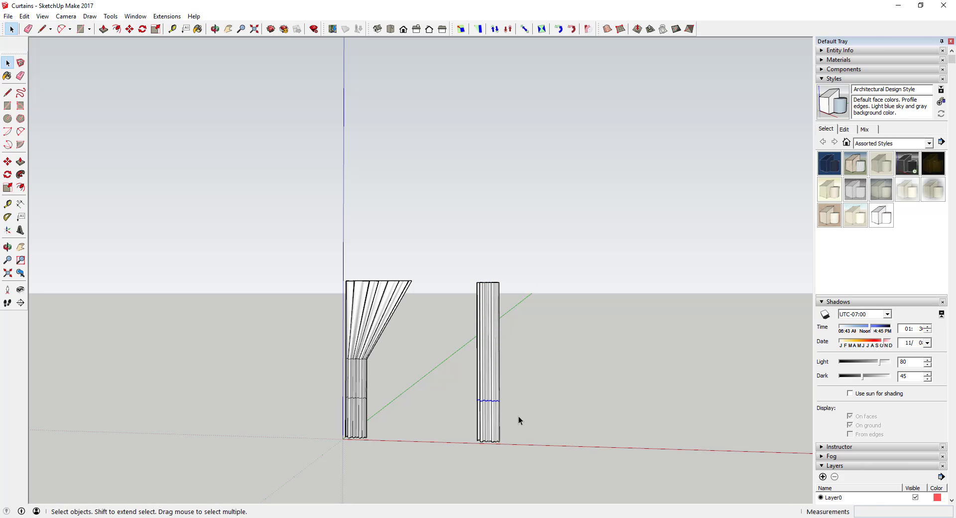
{"action": "left_click", "coordinate": [518, 417]}
Step: Widen the whole right curtain along red by a scale of 1.56
{"action": "scroll", "coordinate": [491, 376], "scroll_direction": "up", "scroll_amount": 5}
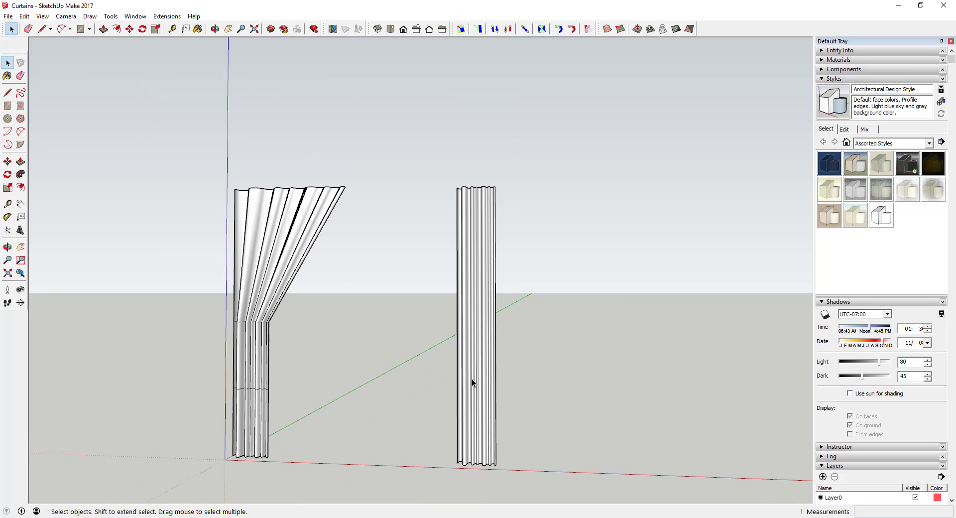
{"action": "scroll", "coordinate": [477, 403], "scroll_direction": "up", "scroll_amount": 4}
{"action": "scroll", "coordinate": [414, 329], "scroll_direction": "down", "scroll_amount": 6}
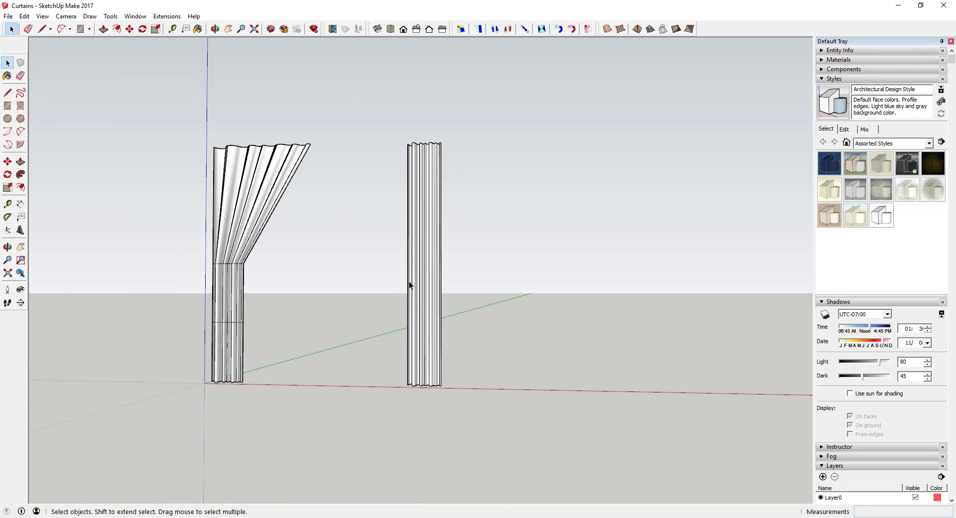
{"action": "middle_click_drag", "start_coordinate": [410, 284], "coordinate": [412, 228]}
{"action": "left_click_drag", "start_coordinate": [390, 165], "coordinate": [491, 374]}
{"action": "key", "text": "s"}
{"action": "scroll", "coordinate": [434, 283], "scroll_direction": "up", "scroll_amount": 5}
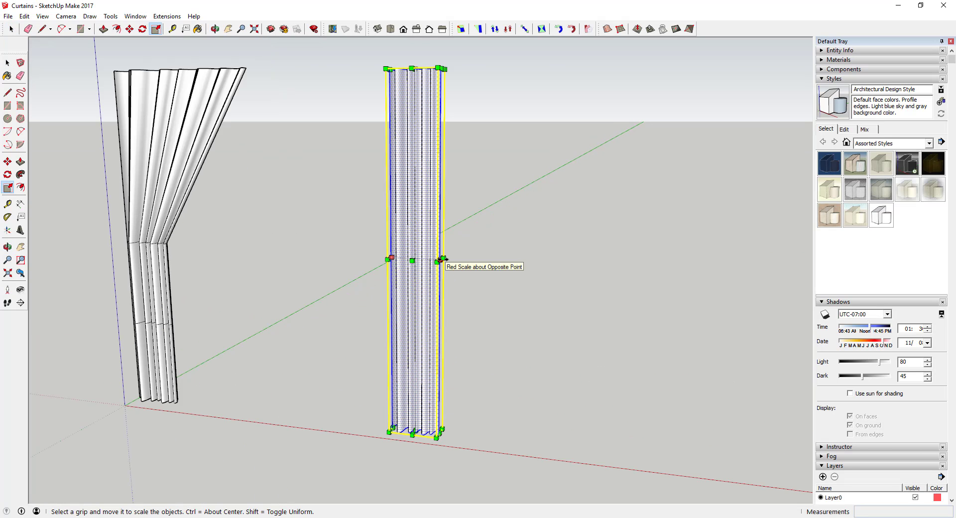
{"action": "left_click_drag", "start_coordinate": [442, 259], "coordinate": [506, 267]}
{"action": "key", "text": "space"}
{"action": "left_click", "coordinate": [591, 304]}
{"action": "scroll", "coordinate": [429, 289], "scroll_direction": "down", "scroll_amount": 6}
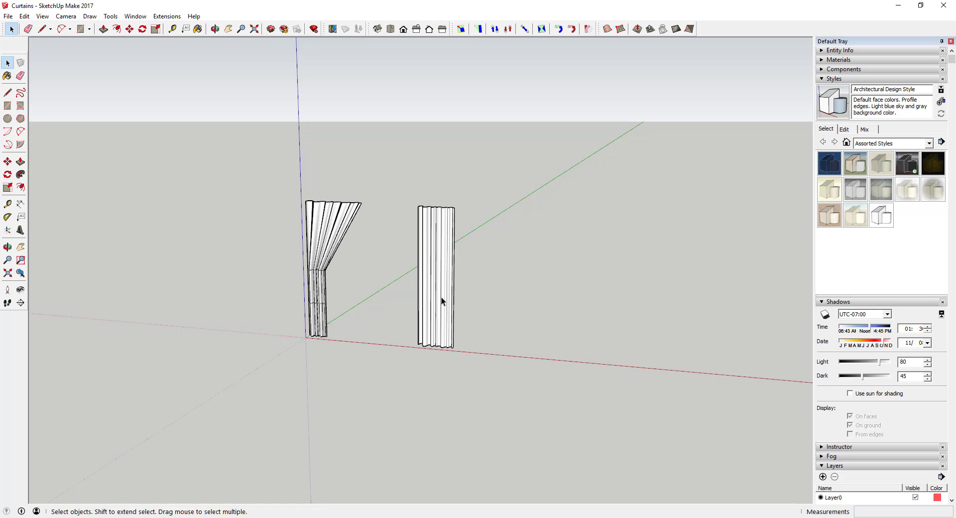
Step: Paint the right curtain with the light blue material Color I02
{"action": "left_click", "coordinate": [821, 60]}
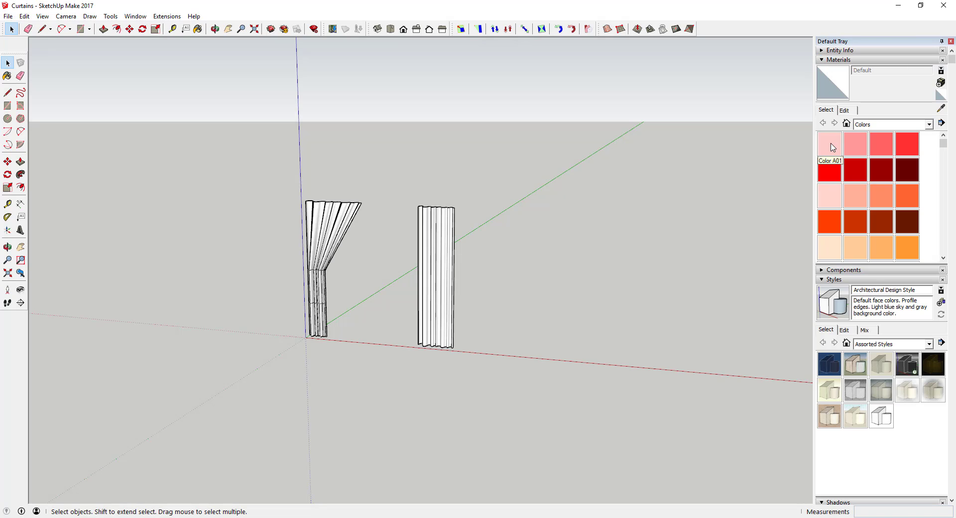
{"action": "scroll", "coordinate": [857, 200], "scroll_direction": "down", "scroll_amount": 3}
{"action": "scroll", "coordinate": [857, 232], "scroll_direction": "down", "scroll_amount": 5}
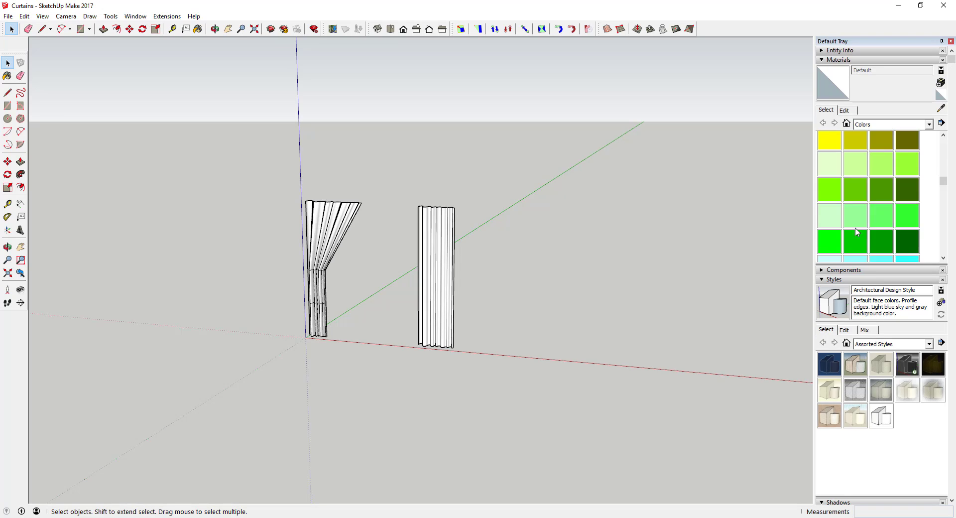
{"action": "left_click", "coordinate": [856, 205]}
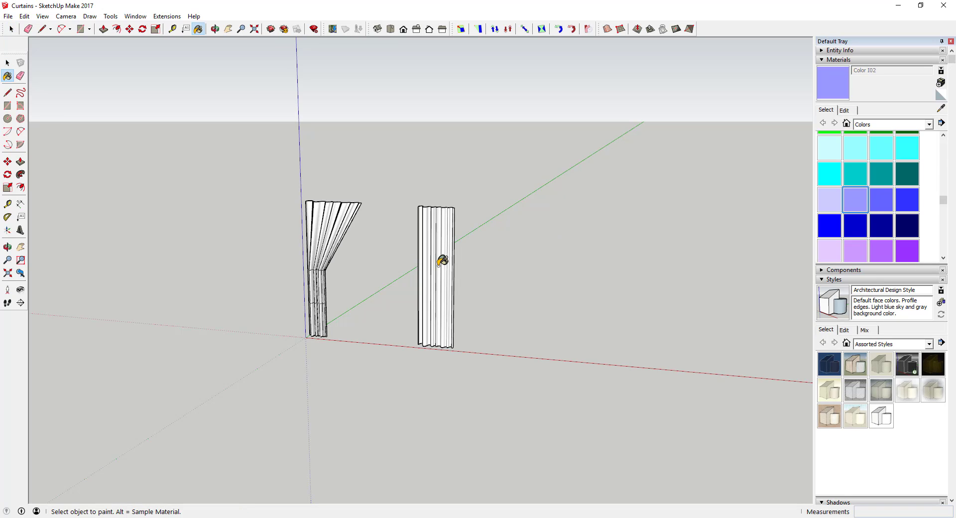
{"action": "left_click", "coordinate": [441, 260]}
{"action": "scroll", "coordinate": [437, 272], "scroll_direction": "up", "scroll_amount": 4}
{"action": "mouse_move", "coordinate": [444, 269]}
{"action": "middle_mouse_down"}
{"action": "mouse_move", "coordinate": [693, 247]}
{"action": "mouse_move", "coordinate": [467, 273]}
{"action": "mouse_move", "coordinate": [753, 279]}
{"action": "mouse_move", "coordinate": [412, 279]}
{"action": "mouse_move", "coordinate": [443, 267]}
{"action": "middle_mouse_up"}
{"action": "scroll", "coordinate": [467, 273], "scroll_direction": "up", "scroll_amount": 3}
{"action": "scroll", "coordinate": [444, 267], "scroll_direction": "down", "scroll_amount": 1}
Step: Lower the material's opacity to 54 for a sheer look
{"action": "left_click", "coordinate": [844, 110]}
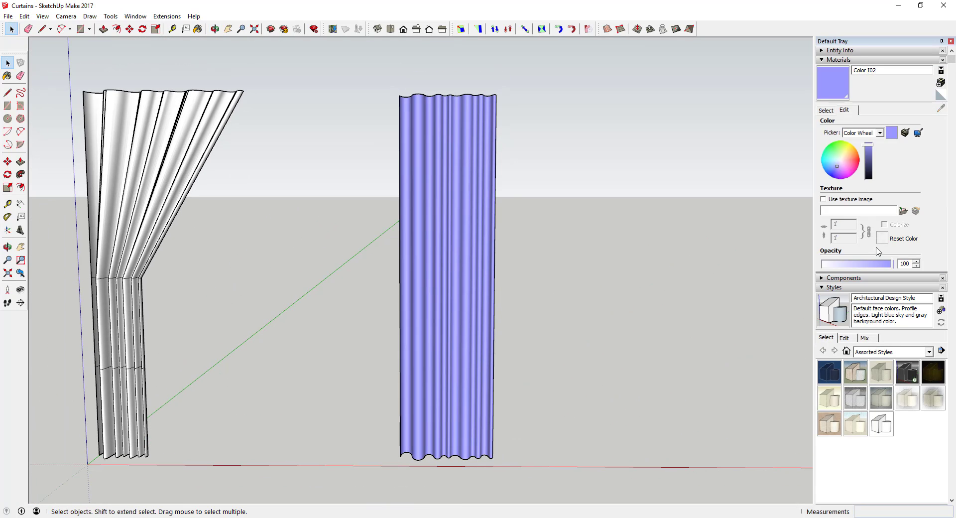
{"action": "left_click_drag", "start_coordinate": [879, 262], "coordinate": [861, 269]}
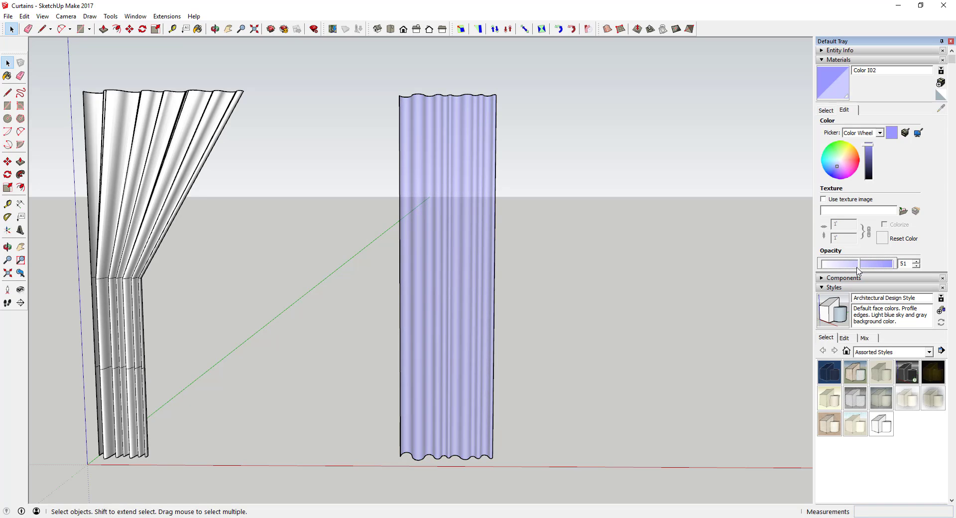
{"action": "middle_click_drag", "start_coordinate": [500, 238], "coordinate": [457, 299]}
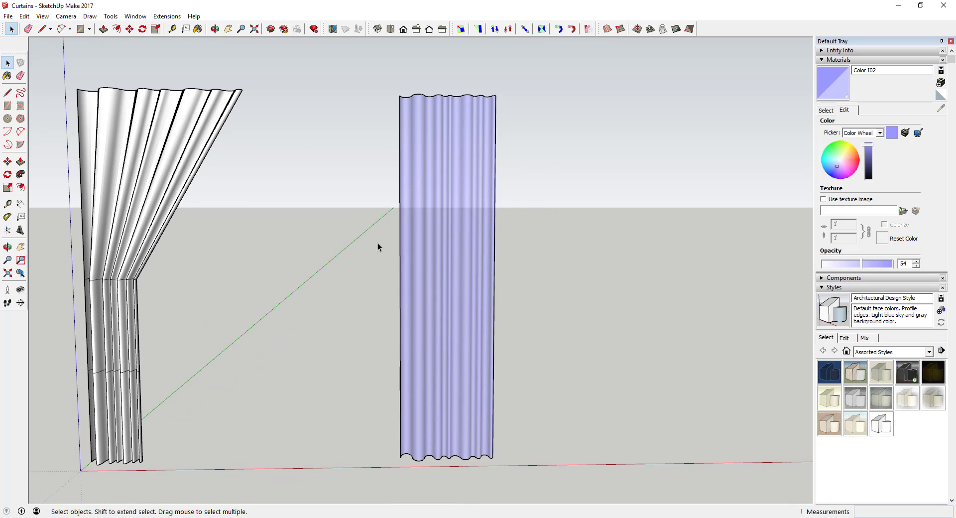
{"action": "scroll", "coordinate": [434, 234], "scroll_direction": "up", "scroll_amount": 2}
{"action": "middle_click_drag", "start_coordinate": [433, 235], "coordinate": [466, 247]}
{"action": "scroll", "coordinate": [402, 210], "scroll_direction": "down", "scroll_amount": 4}
{"action": "scroll", "coordinate": [411, 207], "scroll_direction": "up", "scroll_amount": 2}
{"action": "scroll", "coordinate": [399, 205], "scroll_direction": "up", "scroll_amount": 2}
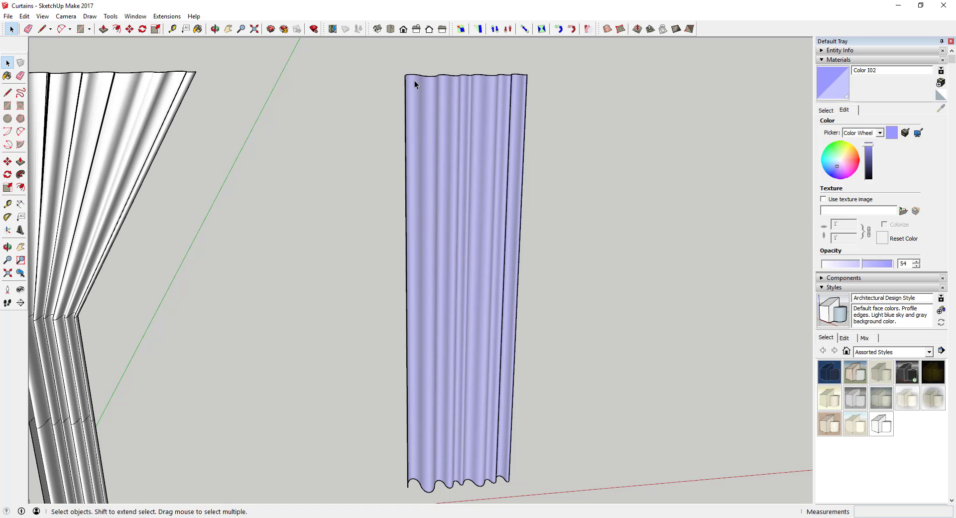
{"action": "scroll", "coordinate": [464, 318], "scroll_direction": "down", "scroll_amount": 1}
{"action": "scroll", "coordinate": [481, 428], "scroll_direction": "up", "scroll_amount": 2}
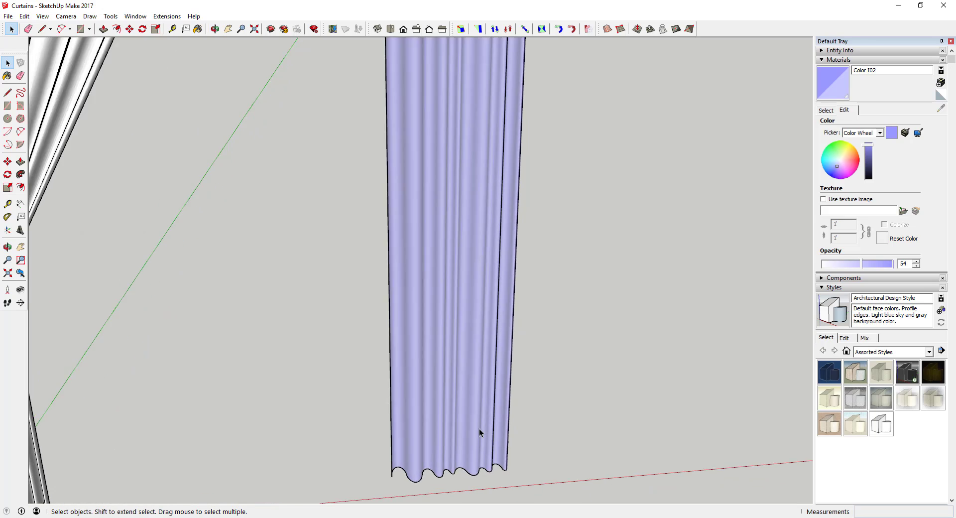
{"action": "scroll", "coordinate": [470, 334], "scroll_direction": "down", "scroll_amount": 3}
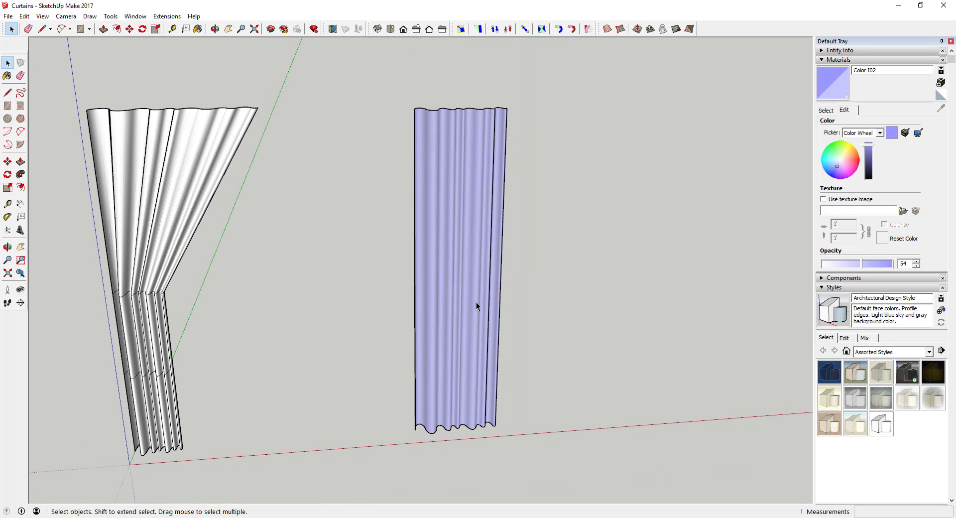
{"action": "scroll", "coordinate": [488, 271], "scroll_direction": "down", "scroll_amount": 1}
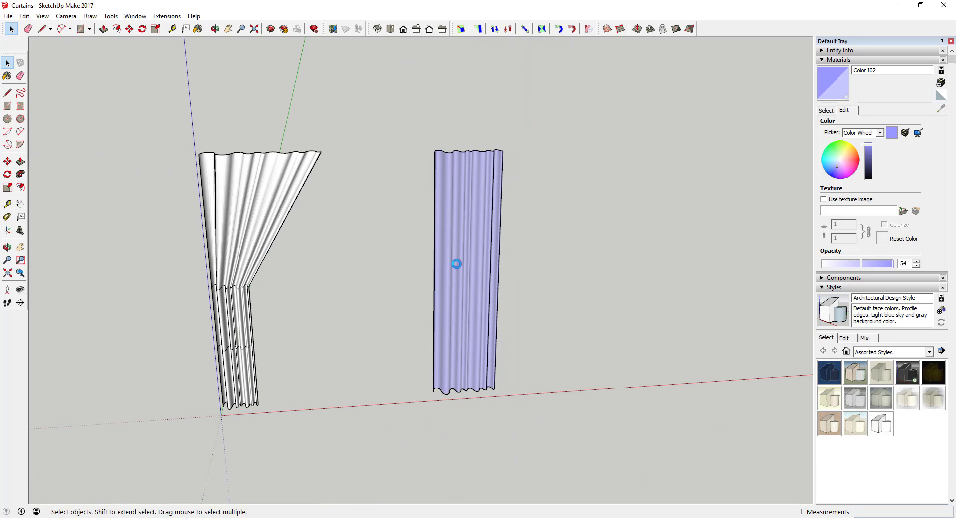
{"action": "scroll", "coordinate": [466, 264], "scroll_direction": "up", "scroll_amount": 1}
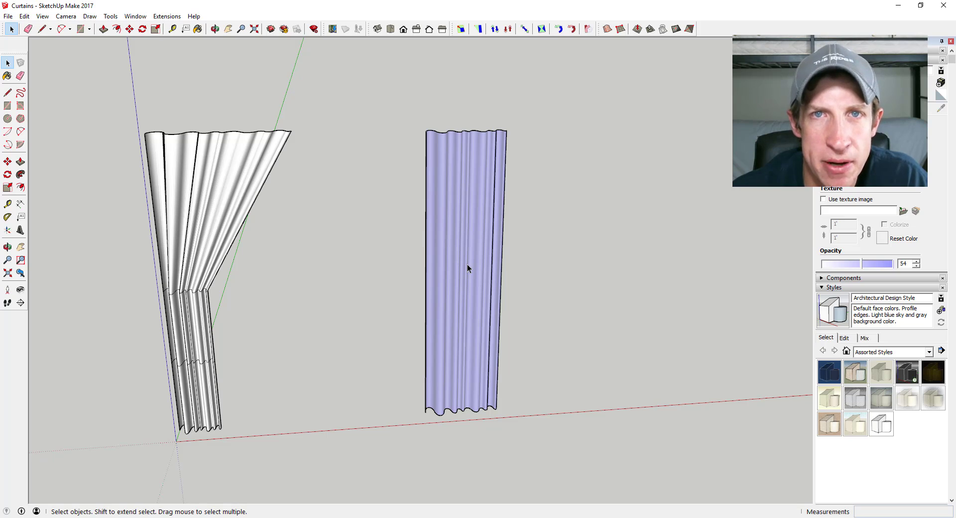